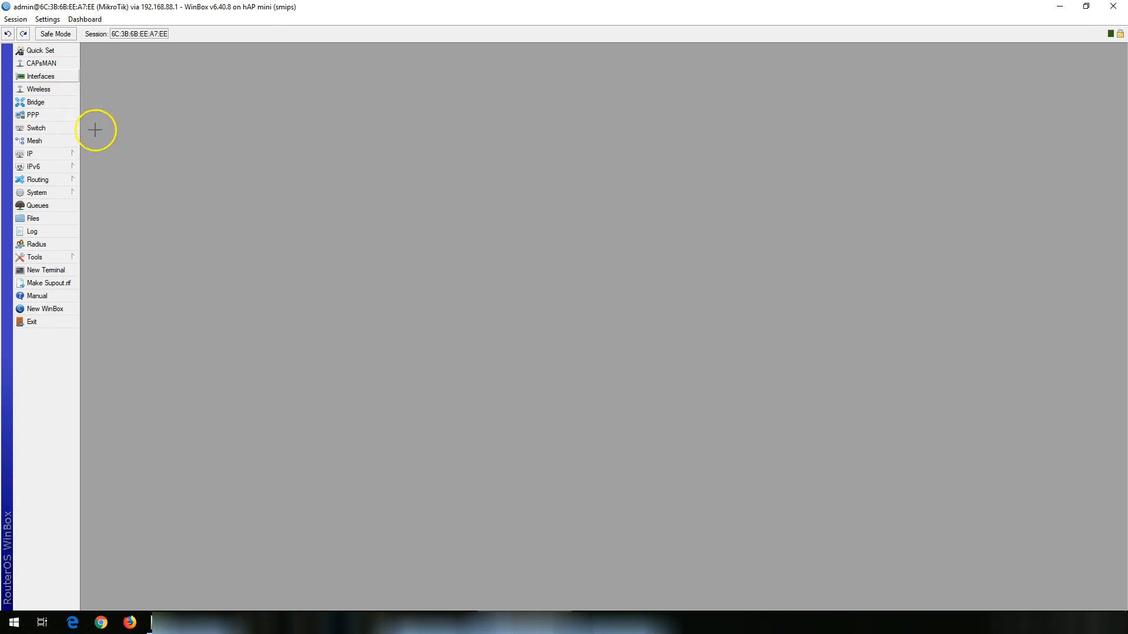
Add a new VLAN interface named vlan150 with VLAN ID 150.
{"action": "left_click", "coordinate": [186, 100]}
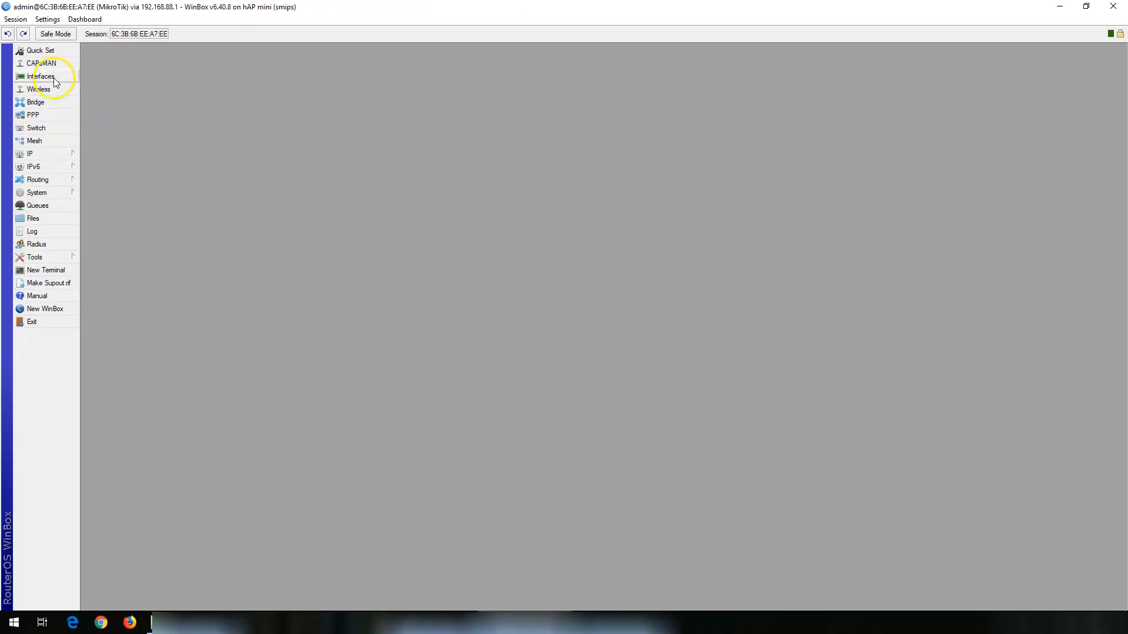
{"action": "left_click", "coordinate": [54, 80]}
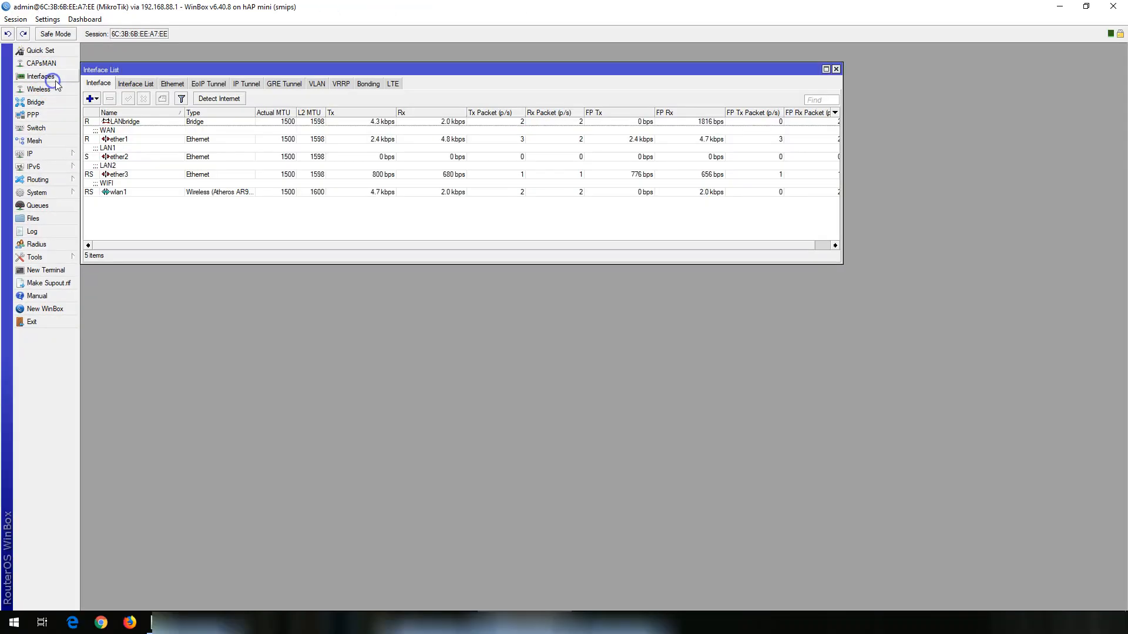
{"action": "left_click", "coordinate": [317, 84]}
{"action": "left_click", "coordinate": [88, 99]}
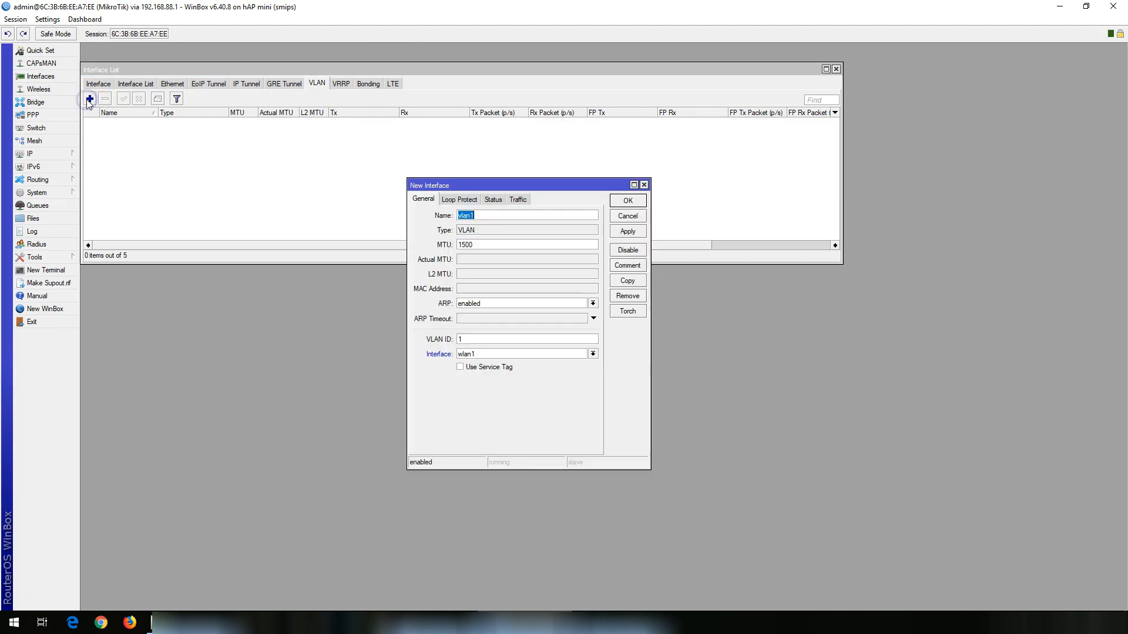
{"action": "left_click", "coordinate": [497, 214]}
{"action": "type", "text": "50"}
{"action": "left_click", "coordinate": [475, 341]}
{"action": "type", "text": "50"}
Attach the new VLAN to LANbridge, save it, and select vlan150 in the full interface list.
{"action": "left_click", "coordinate": [567, 359]}
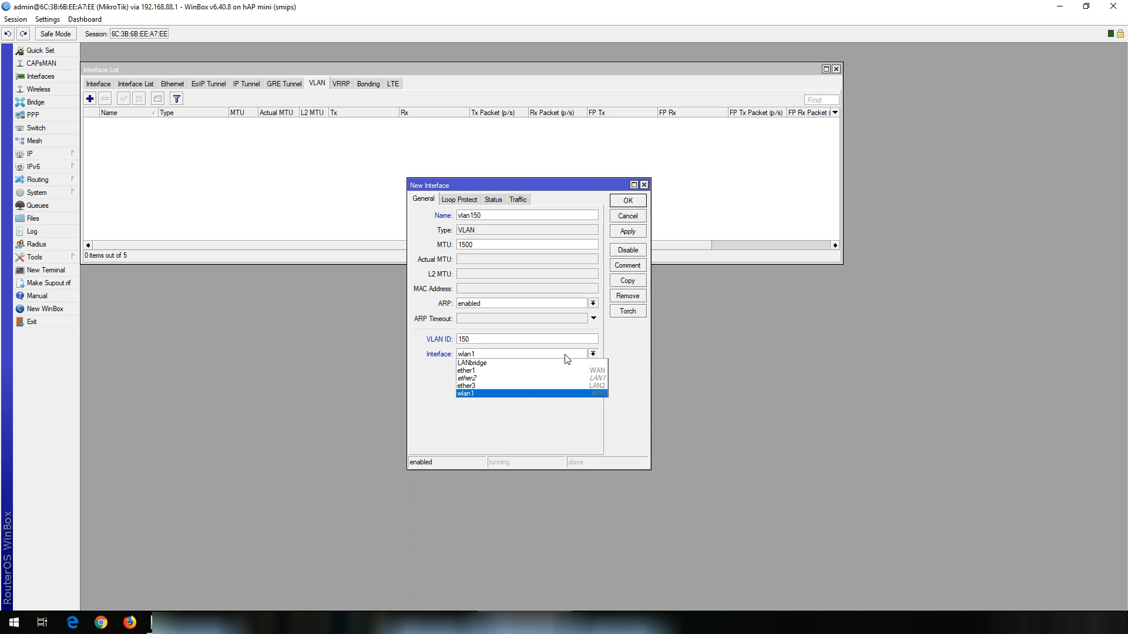
{"action": "left_click", "coordinate": [559, 363]}
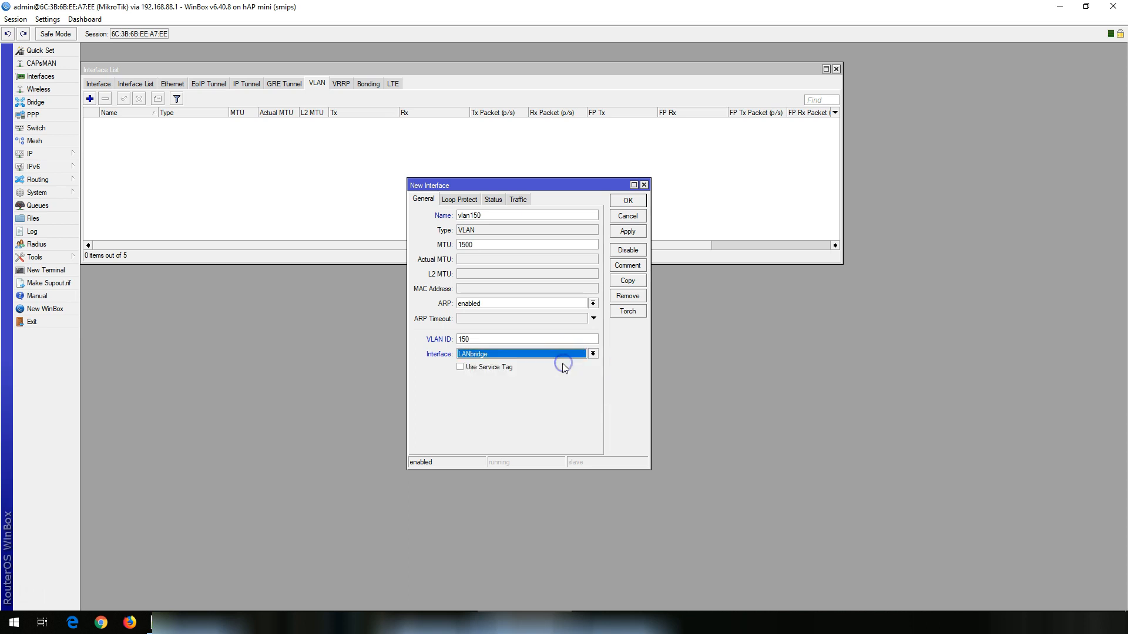
{"action": "left_click", "coordinate": [626, 234]}
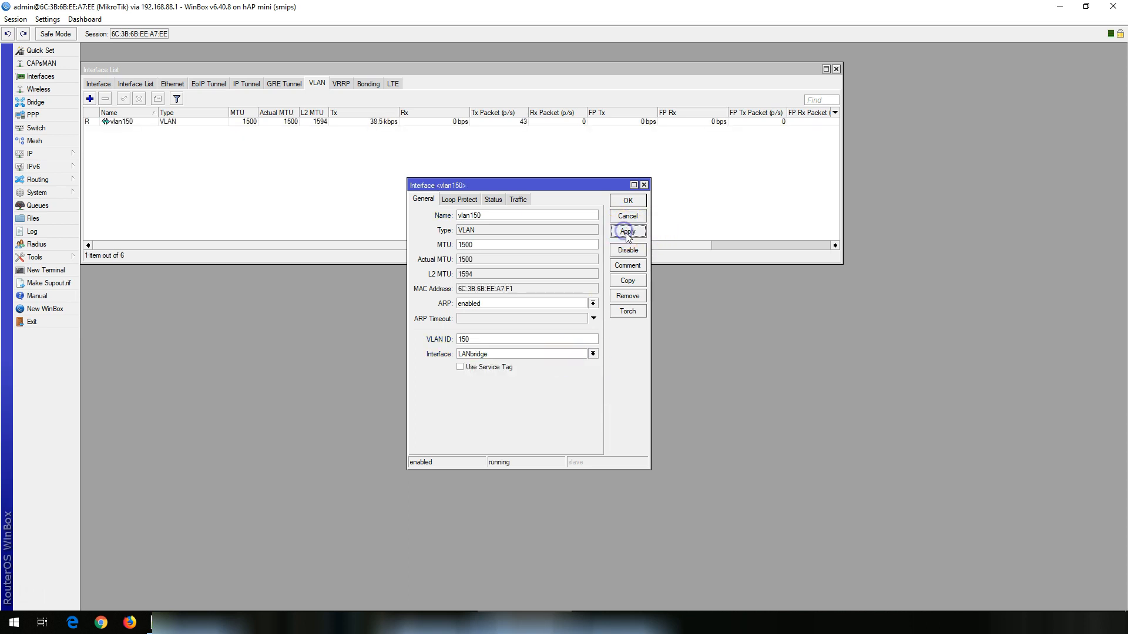
{"action": "left_click", "coordinate": [627, 200]}
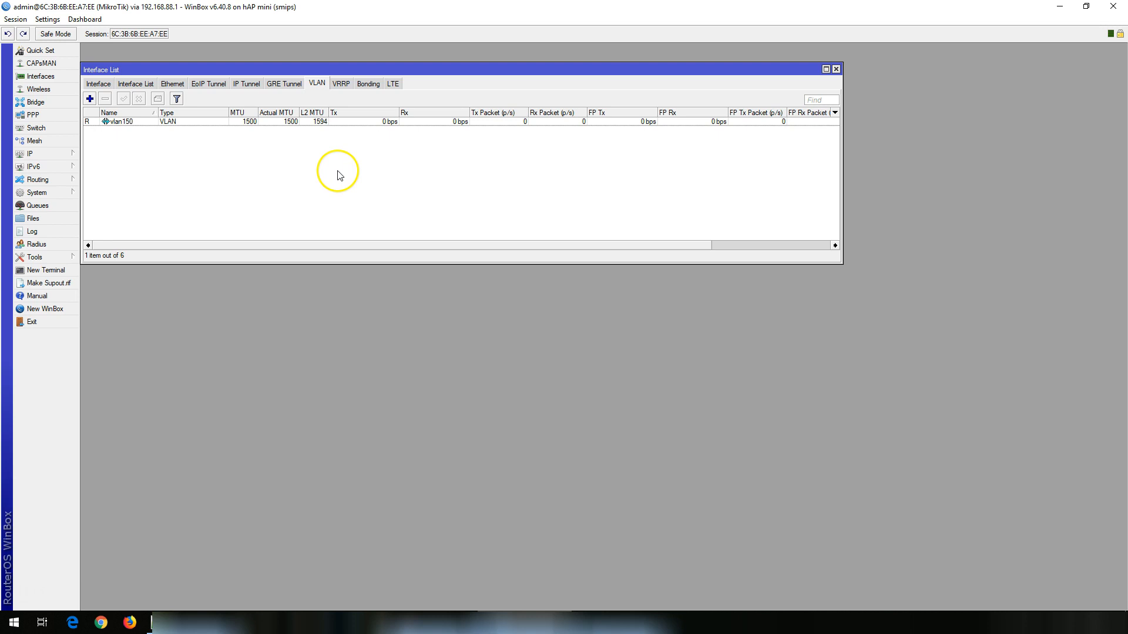
{"action": "left_click", "coordinate": [102, 86]}
{"action": "left_click", "coordinate": [131, 130]}
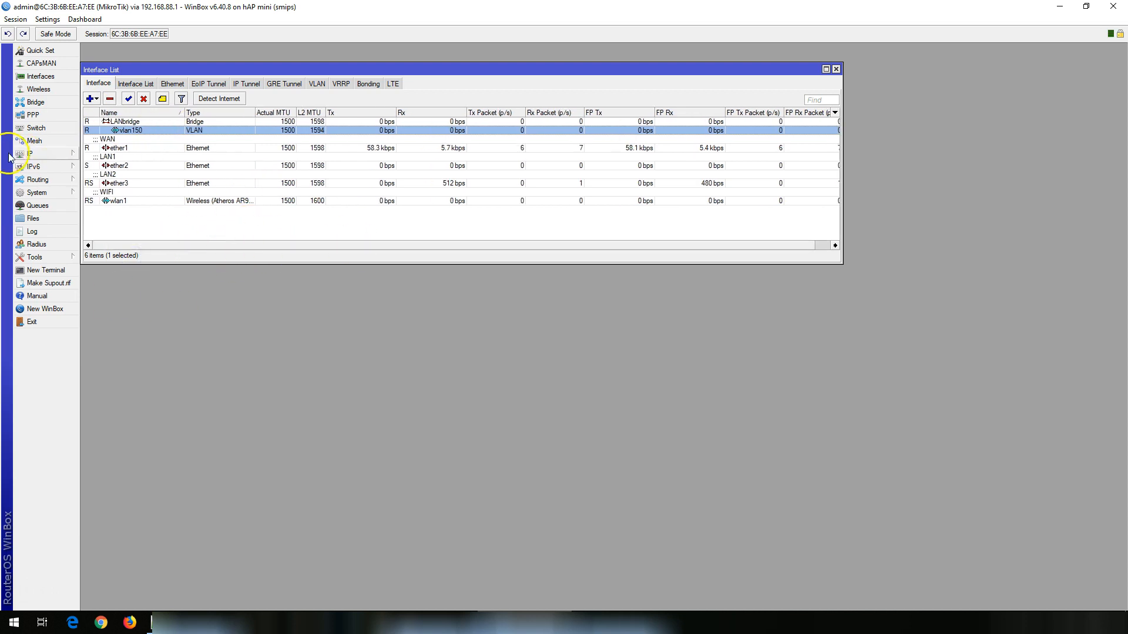
Add the IP address 192.168.150.1/24 to the vlan150 interface and close the address list.
{"action": "left_click", "coordinate": [34, 154]}
{"action": "left_click", "coordinate": [99, 181]}
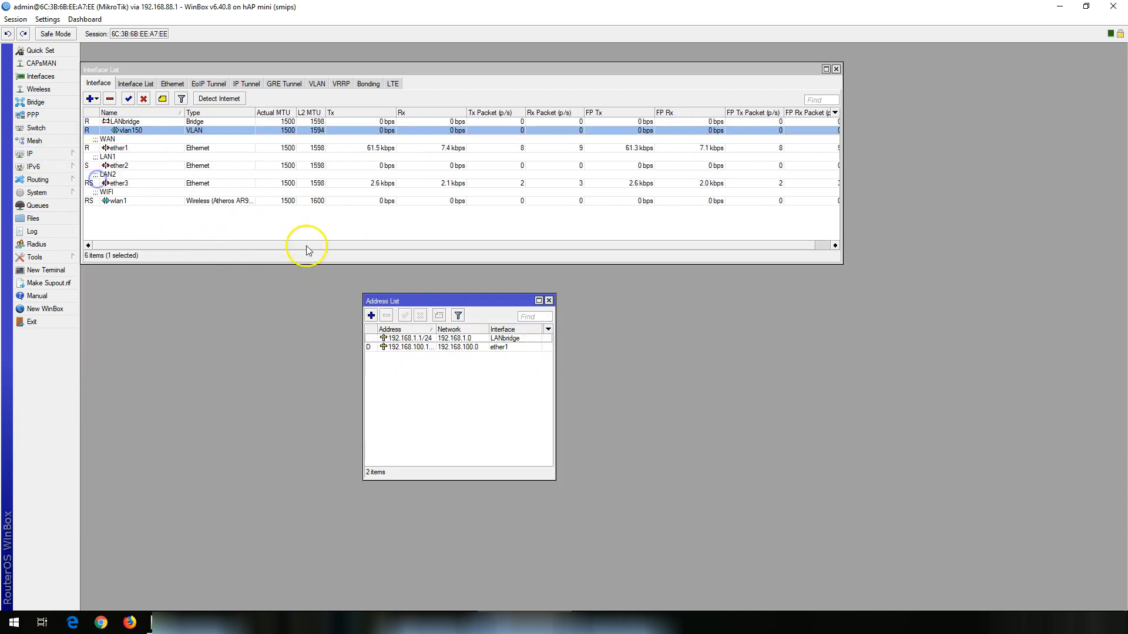
{"action": "left_click", "coordinate": [371, 316]}
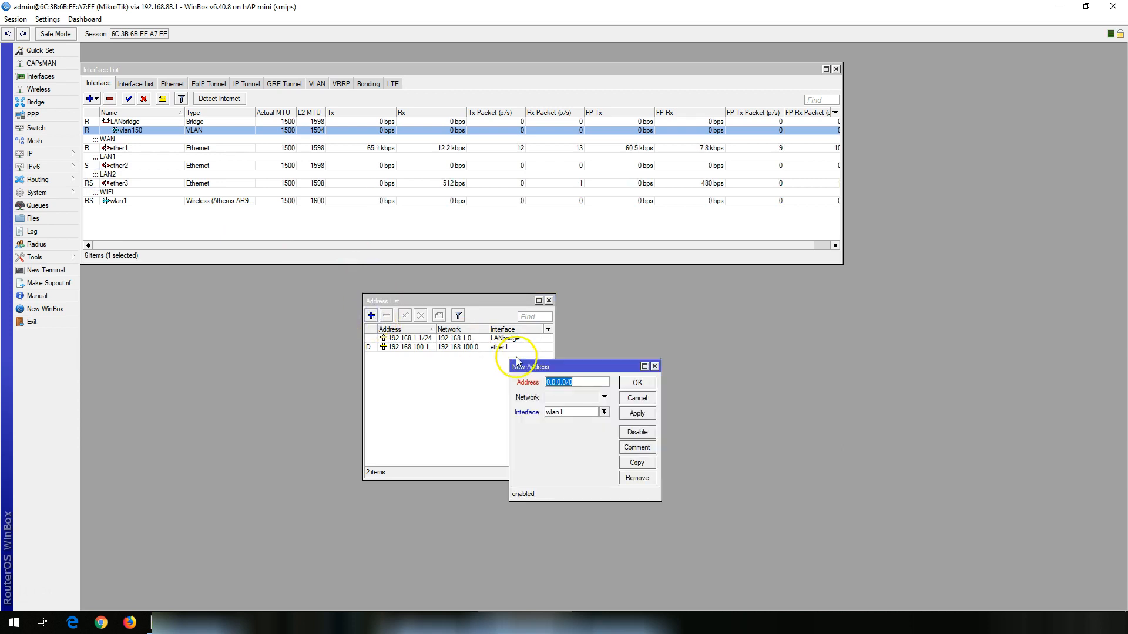
{"action": "type", "text": "192.168"}
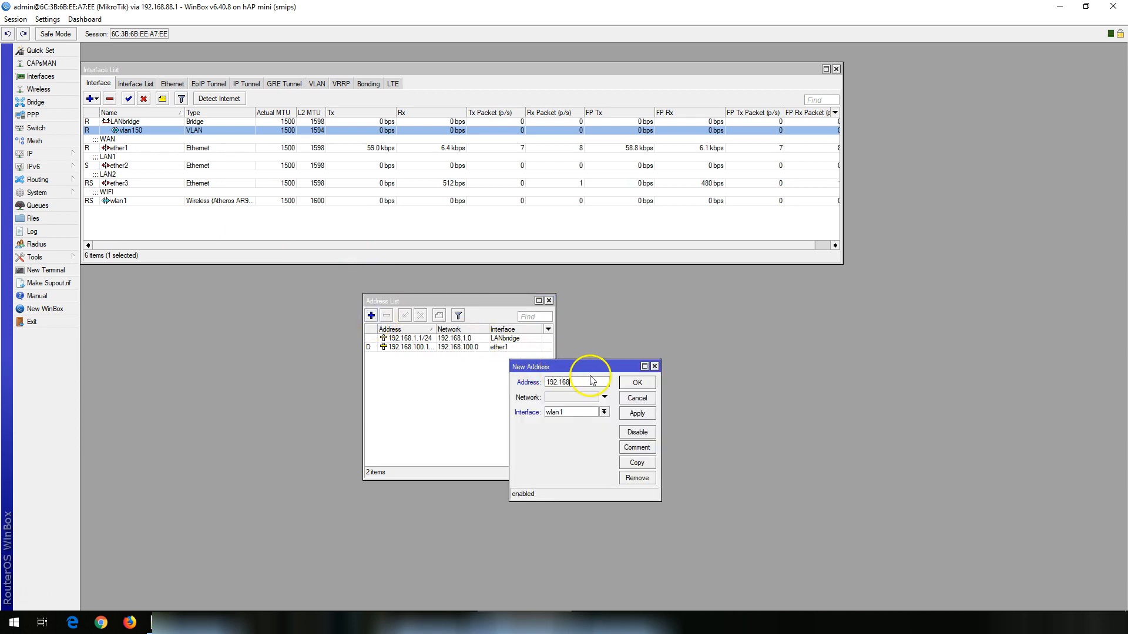
{"action": "type", "text": ".150.1/24"}
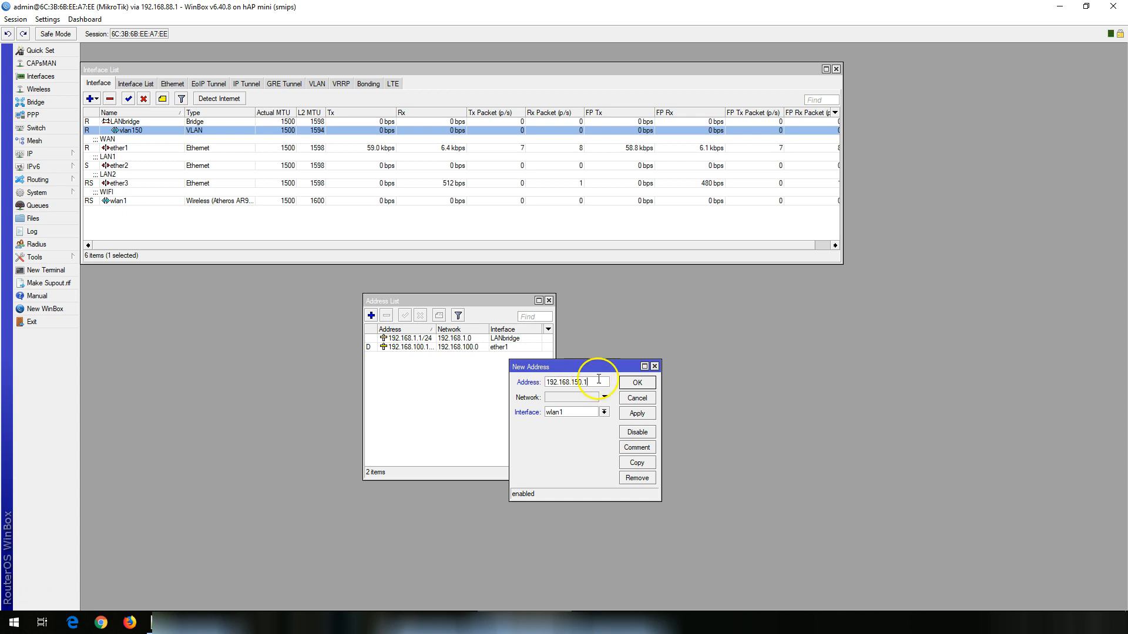
{"action": "left_click", "coordinate": [604, 412]}
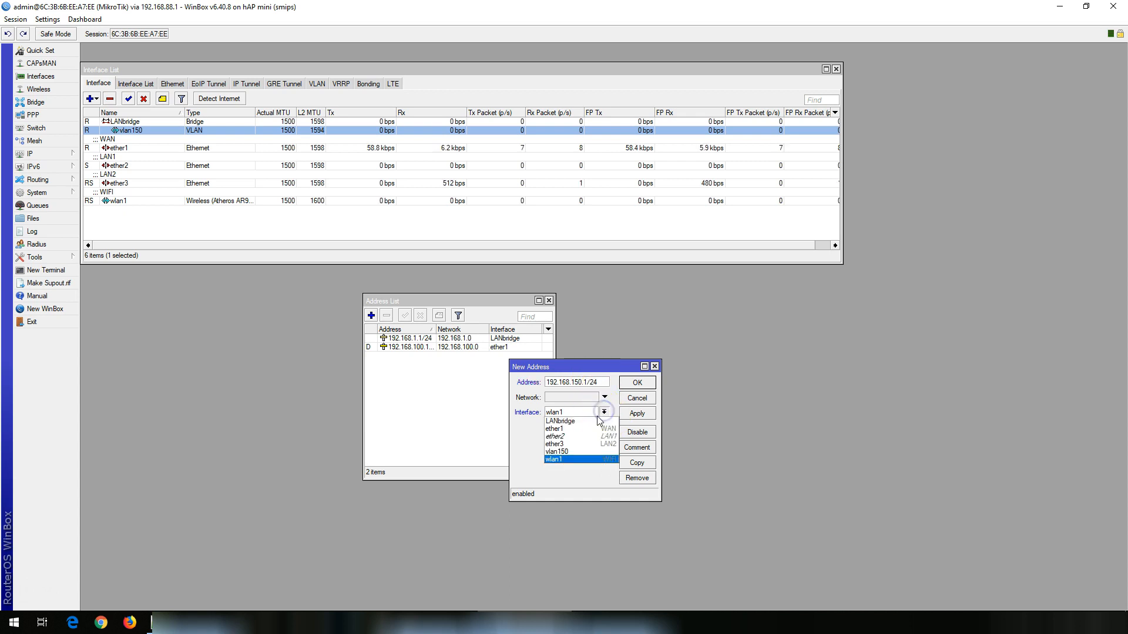
{"action": "left_click", "coordinate": [586, 452]}
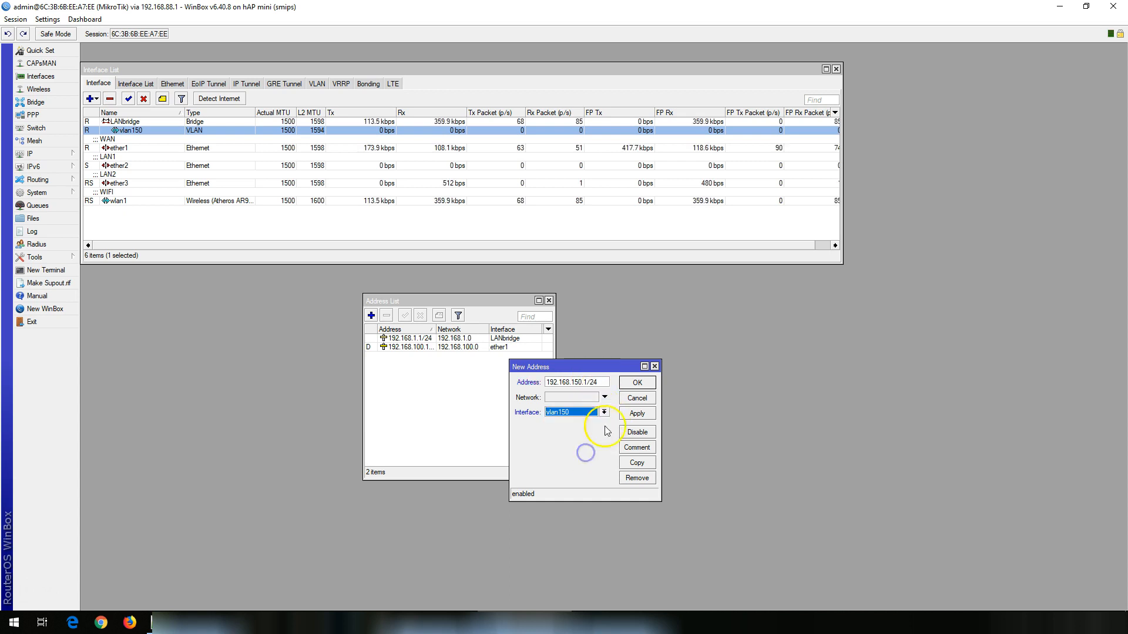
{"action": "left_click", "coordinate": [637, 413]}
{"action": "left_click", "coordinate": [637, 382]}
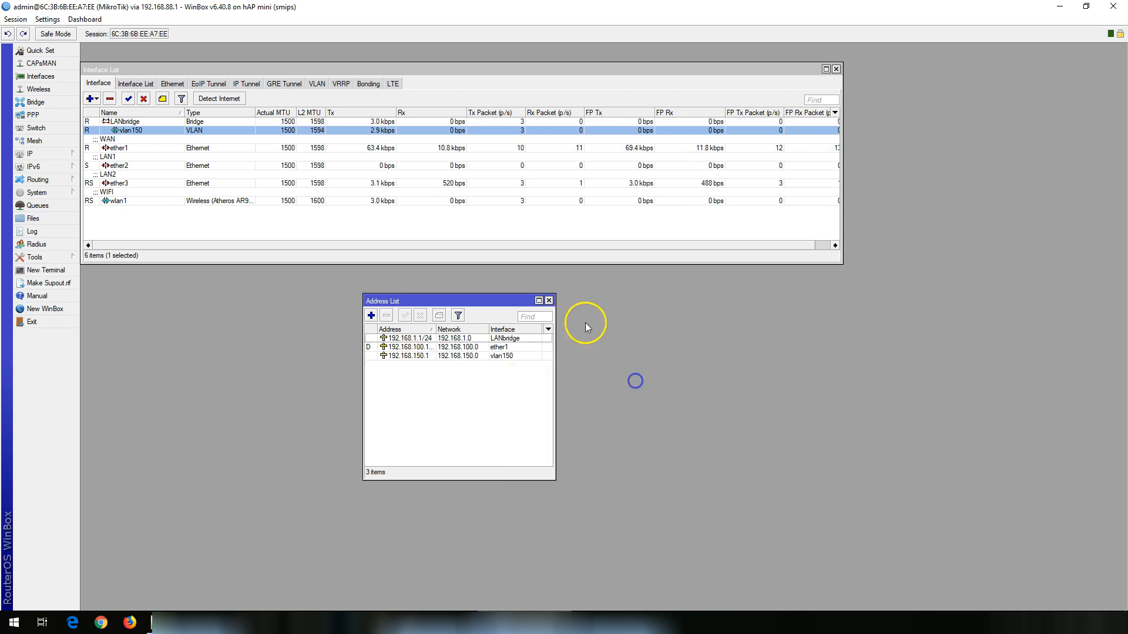
{"action": "left_click", "coordinate": [549, 300]}
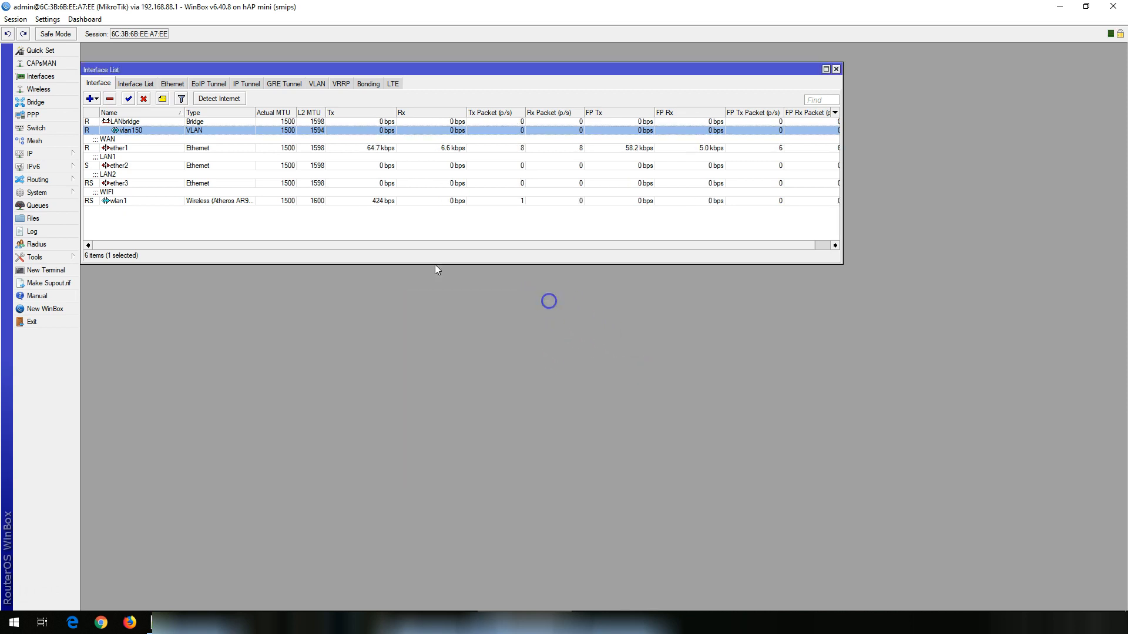
Start DHCP Setup for a new DHCP server on the vlan150 interface.
{"action": "left_click", "coordinate": [37, 154]}
{"action": "left_click", "coordinate": [133, 233]}
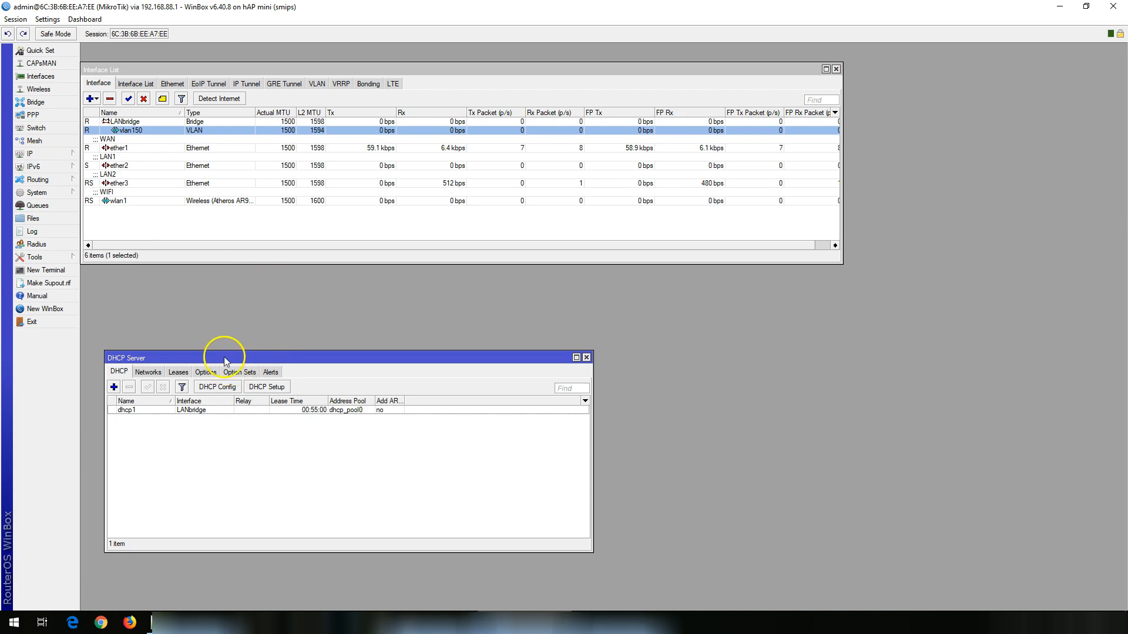
{"action": "left_click_drag", "start_coordinate": [222, 359], "coordinate": [280, 312]}
{"action": "left_click", "coordinate": [313, 341]}
{"action": "left_click", "coordinate": [617, 323]}
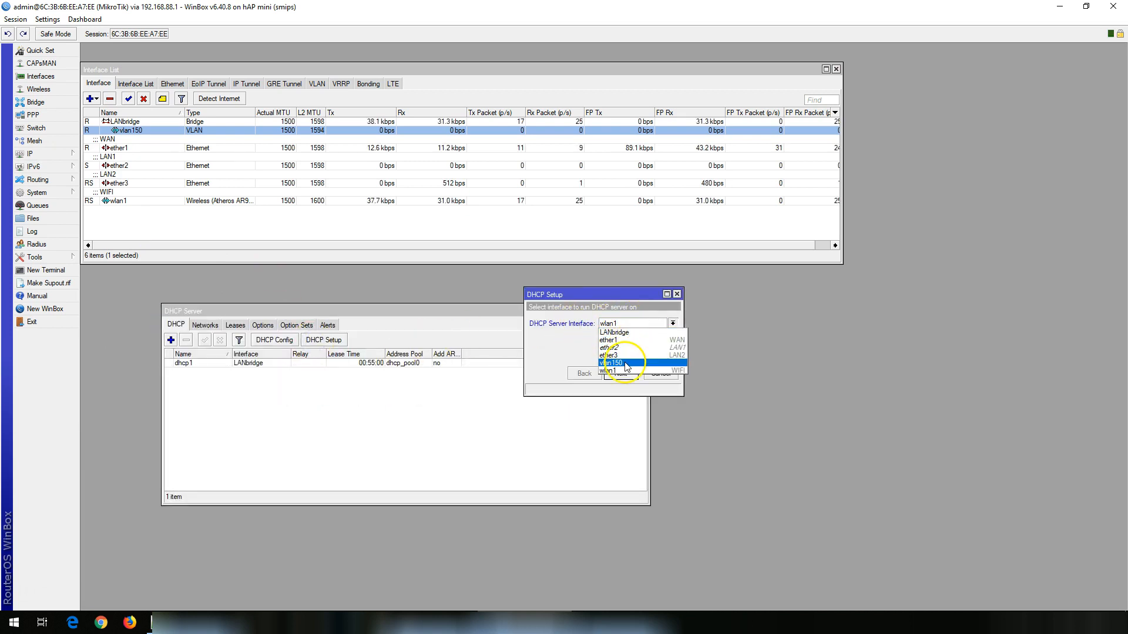
{"action": "left_click", "coordinate": [622, 362]}
{"action": "left_click", "coordinate": [621, 373]}
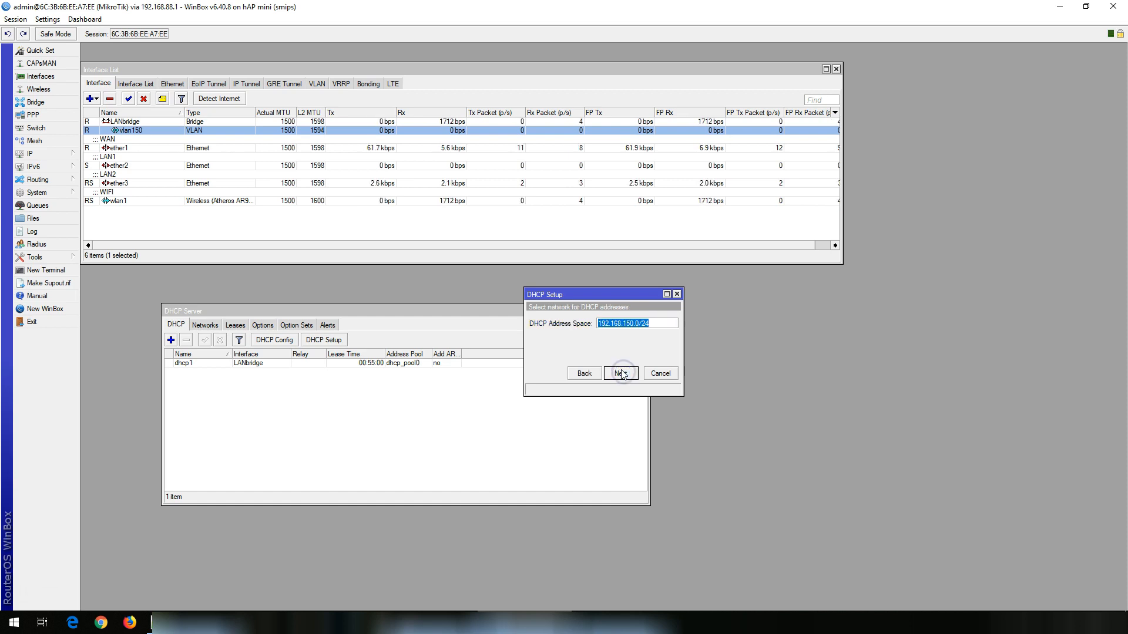
Complete the DHCP setup with address space 192.168.150.0/24, the suggested gateway, address range and DNS servers, and a 00:10:00 lease time.
{"action": "left_click", "coordinate": [622, 374]}
{"action": "left_click", "coordinate": [622, 374]}
{"action": "left_click", "coordinate": [622, 374]}
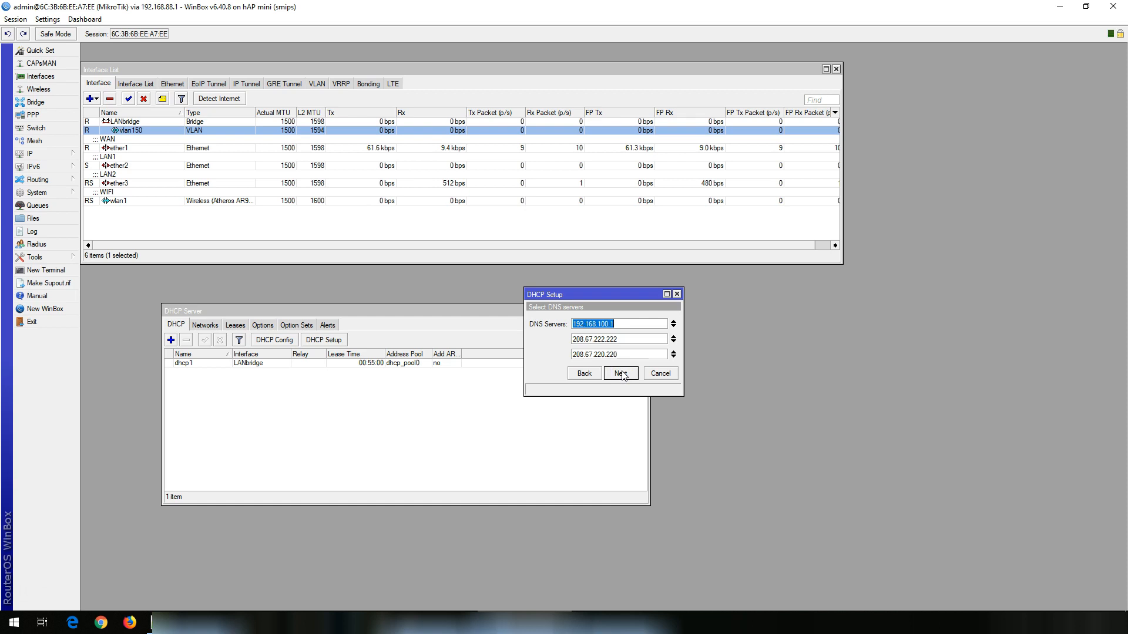
{"action": "left_click", "coordinate": [622, 373]}
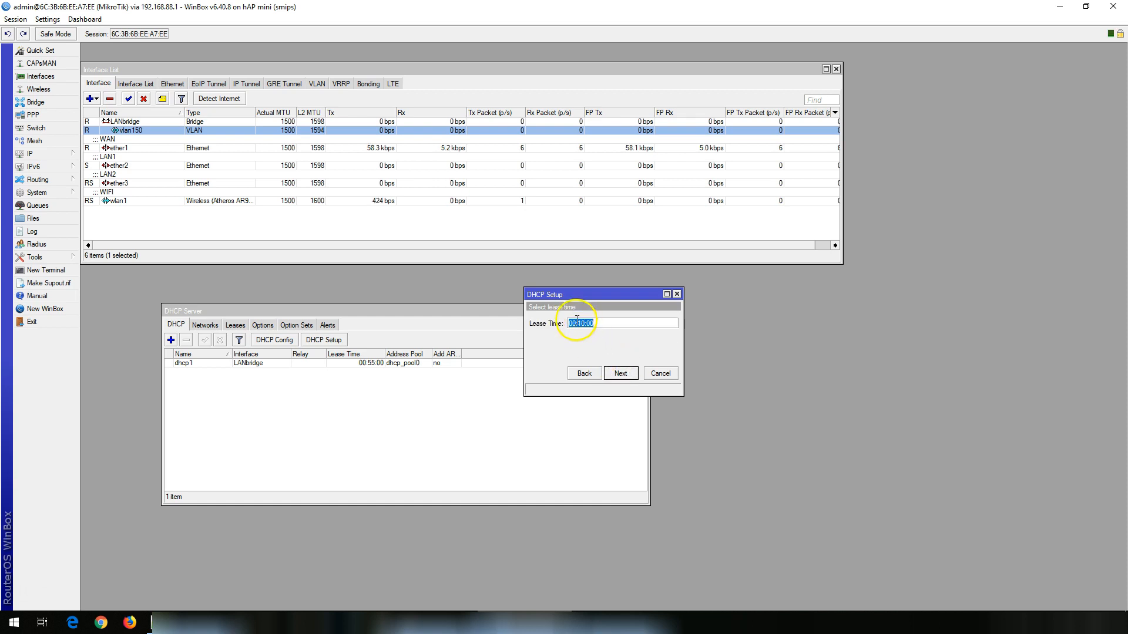
{"action": "left_click", "coordinate": [621, 374]}
{"action": "left_click", "coordinate": [597, 323]}
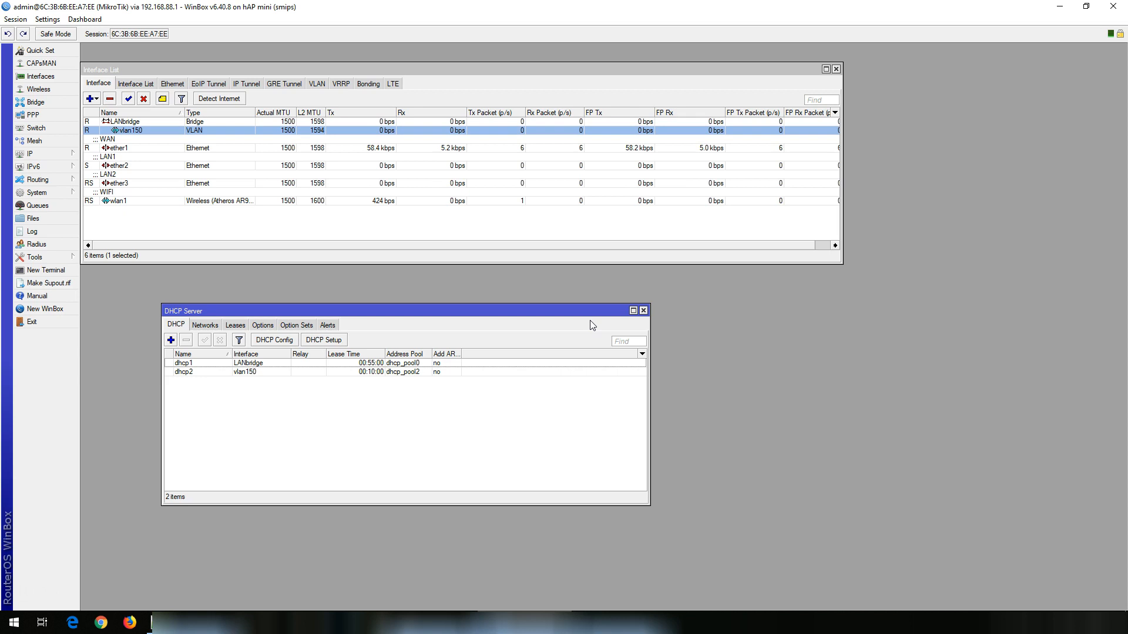
{"action": "left_click", "coordinate": [455, 324]}
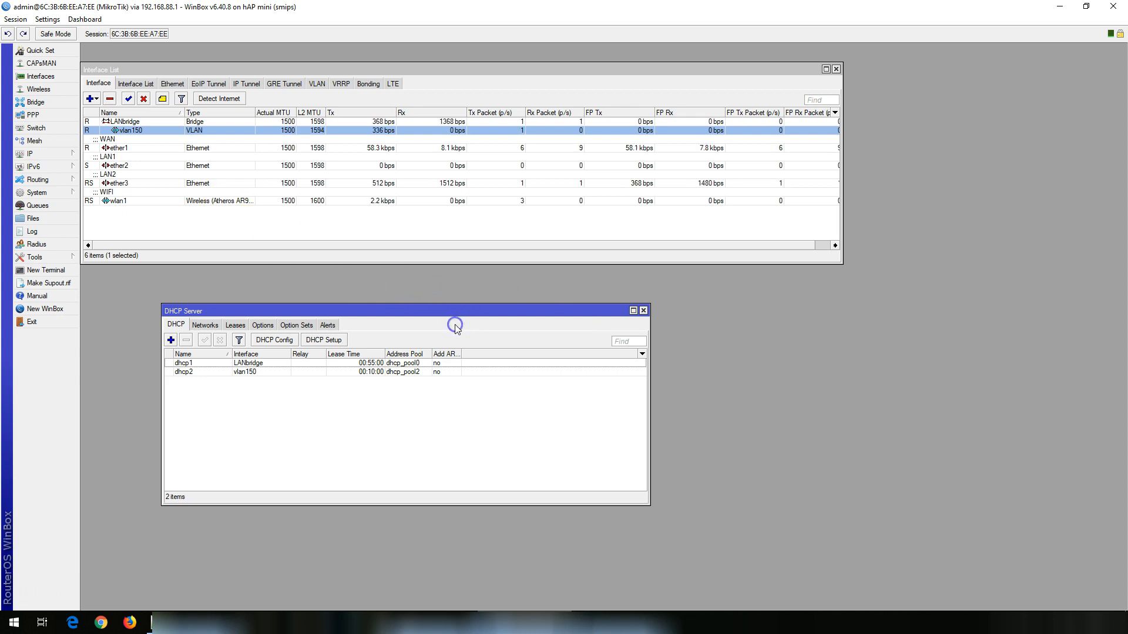
{"action": "left_click", "coordinate": [643, 310]}
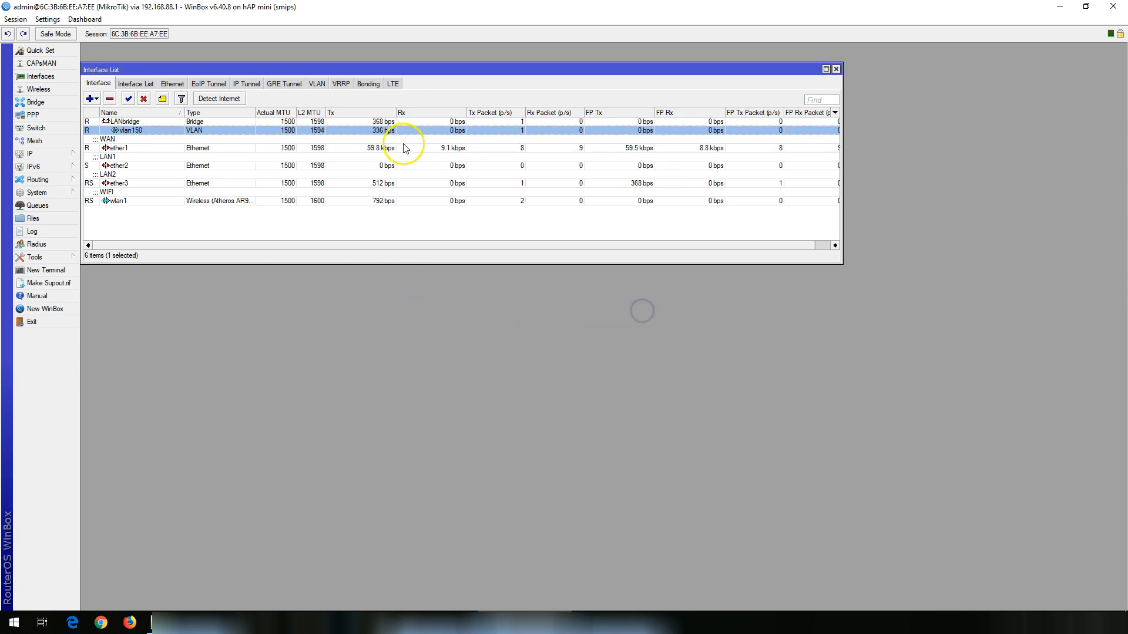
Create a new virtual wireless interface and name it guestwifi.
{"action": "left_click", "coordinate": [30, 92]}
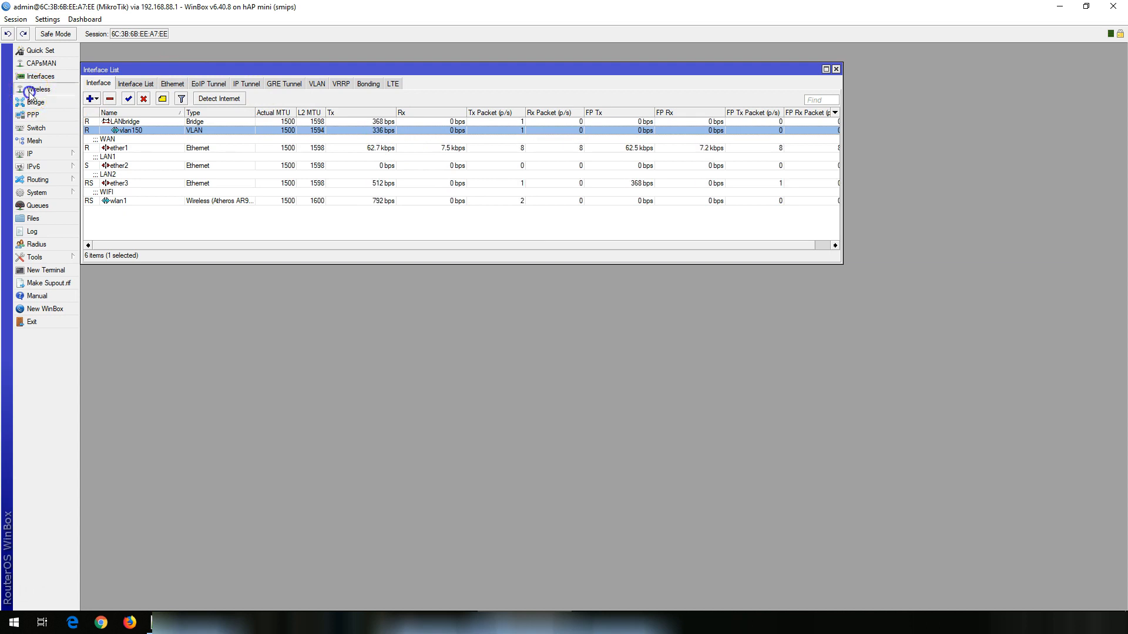
{"action": "left_click", "coordinate": [175, 202]}
{"action": "left_click", "coordinate": [127, 309]}
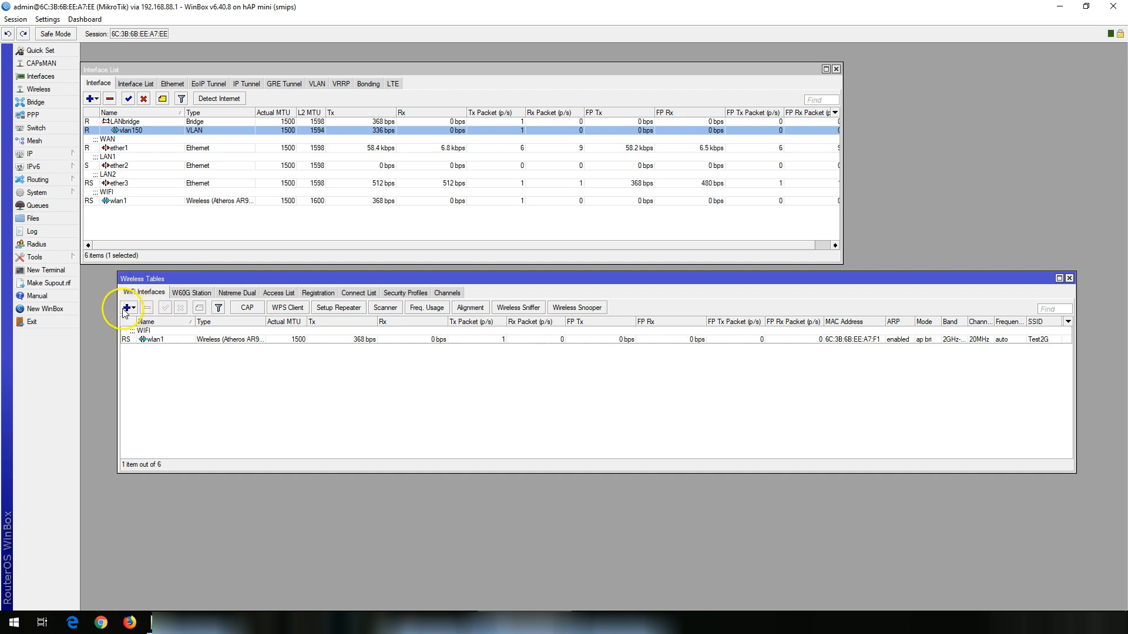
{"action": "left_click", "coordinate": [125, 309]}
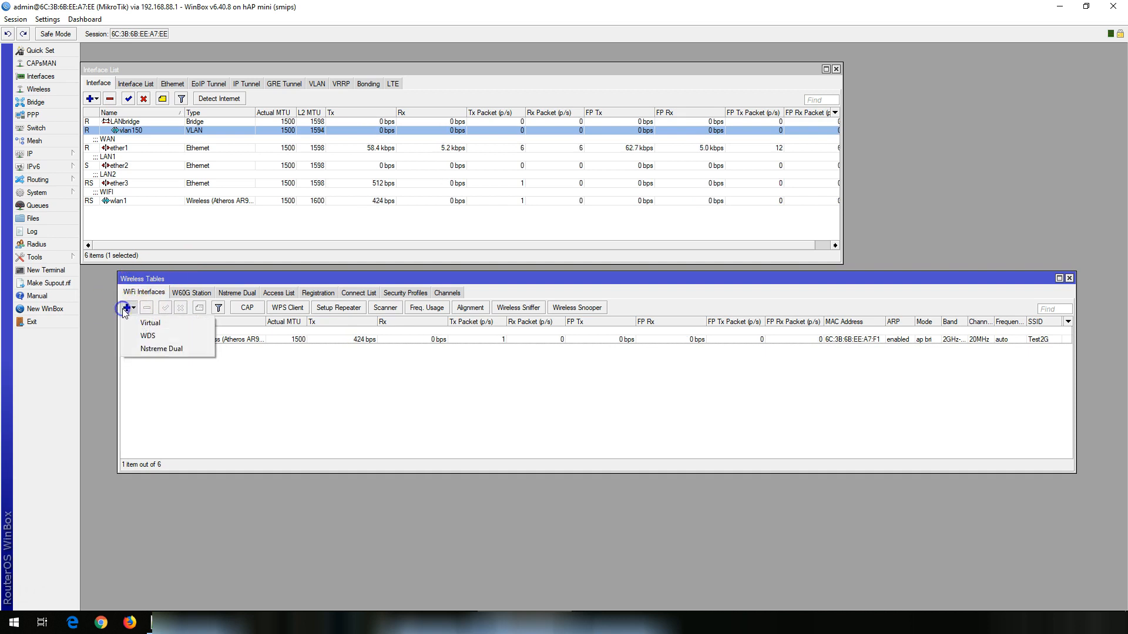
{"action": "left_click", "coordinate": [170, 323]}
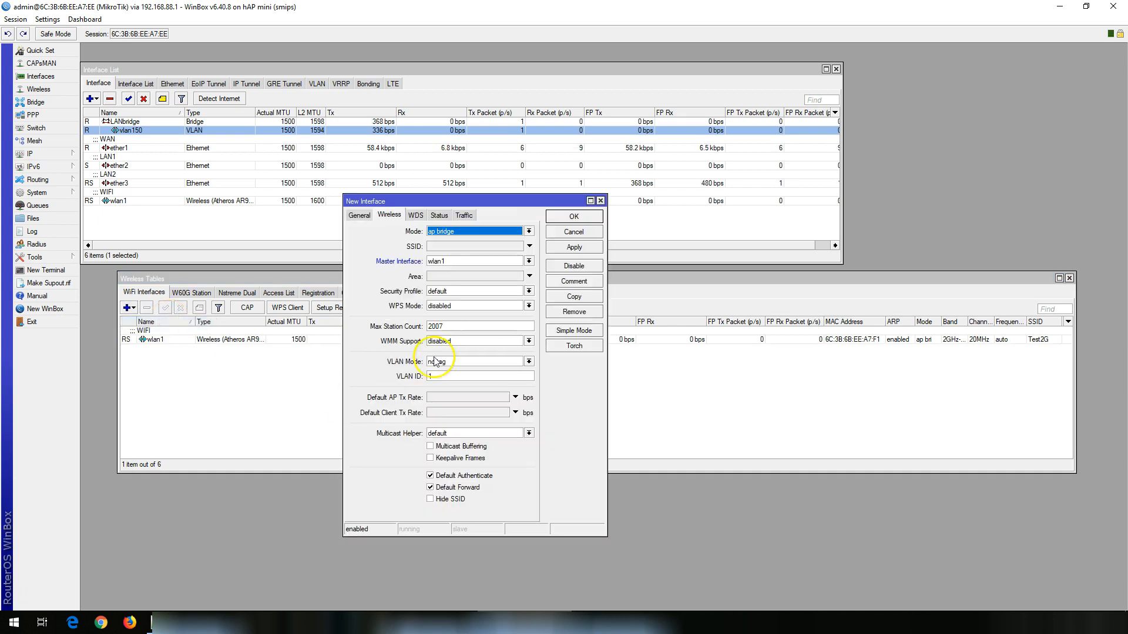
{"action": "left_click", "coordinate": [357, 217]}
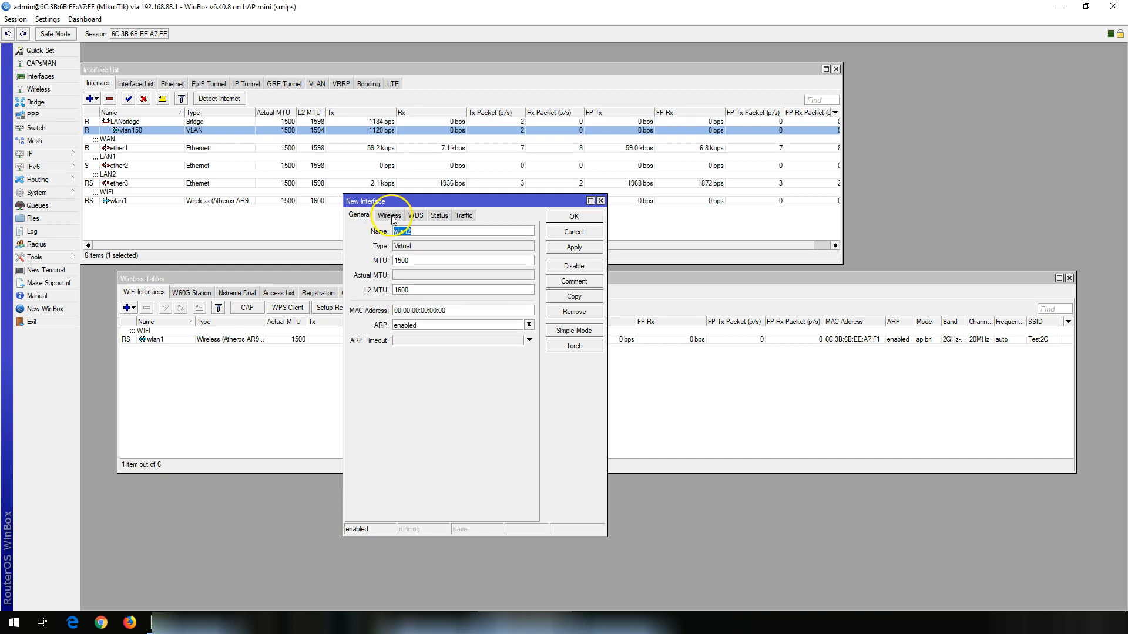
{"action": "left_click", "coordinate": [428, 231]}
{"action": "double_click", "coordinate": [428, 231]}
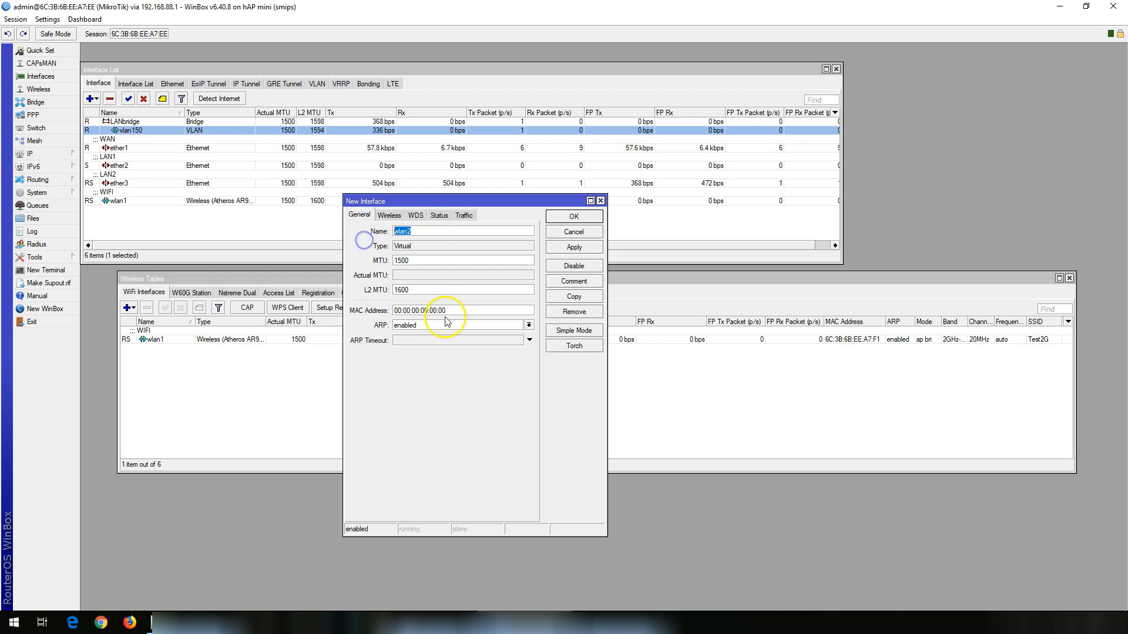
{"action": "type", "text": "guestwifi"}
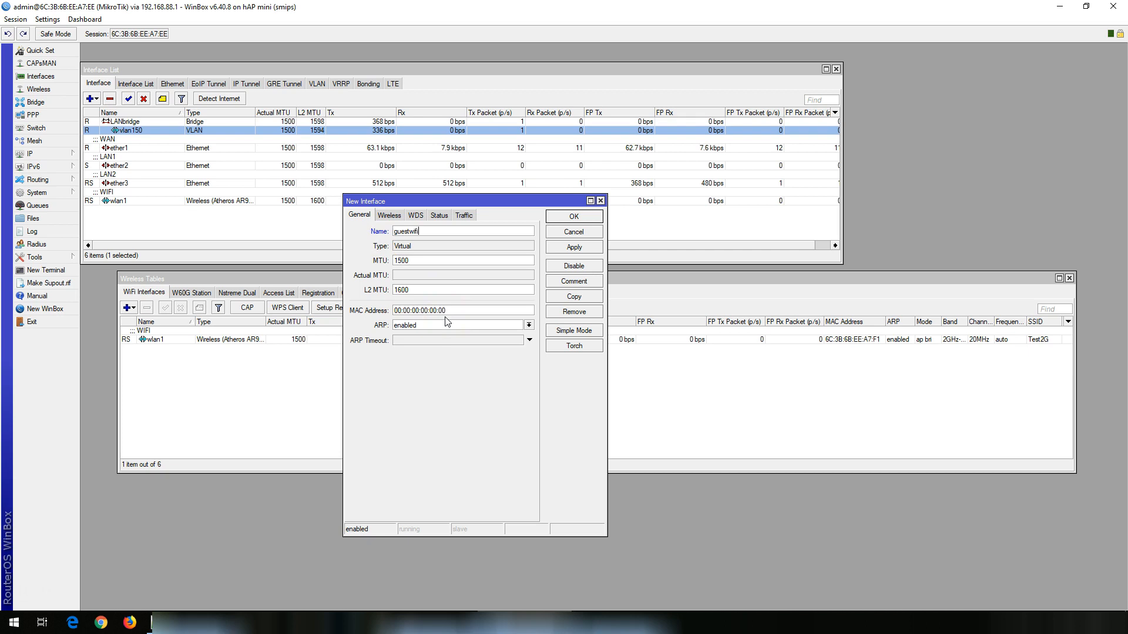
{"action": "left_click", "coordinate": [383, 233]}
Set the virtual interface's SSID to Test150, keeping wlan1 as its master interface.
{"action": "left_click", "coordinate": [389, 215]}
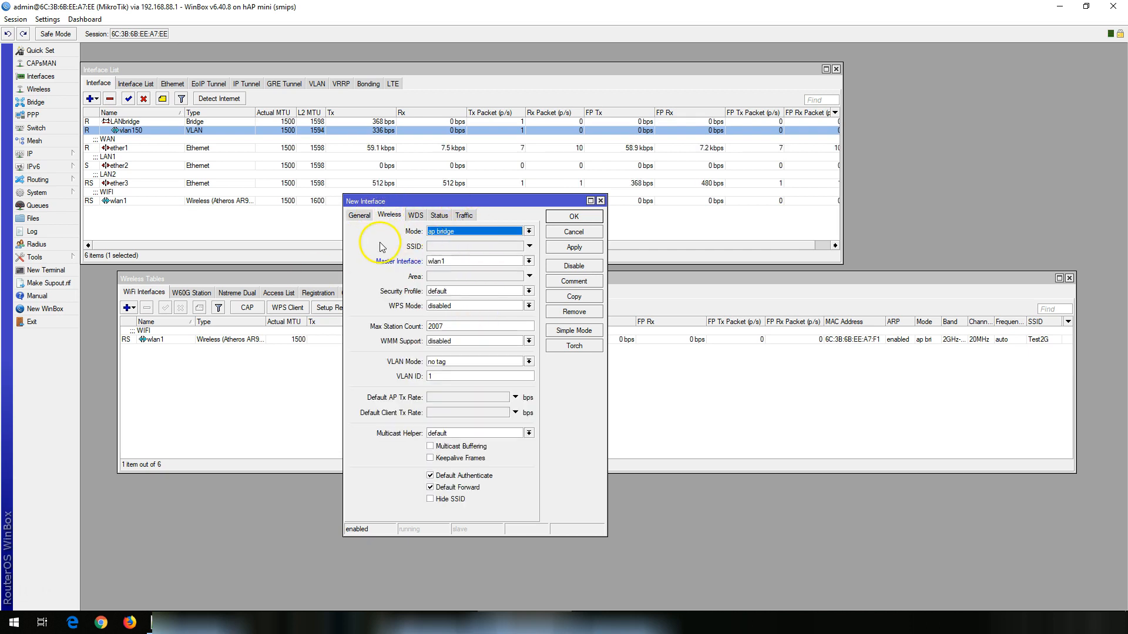
{"action": "left_click", "coordinate": [460, 252]}
{"action": "left_click", "coordinate": [459, 247]}
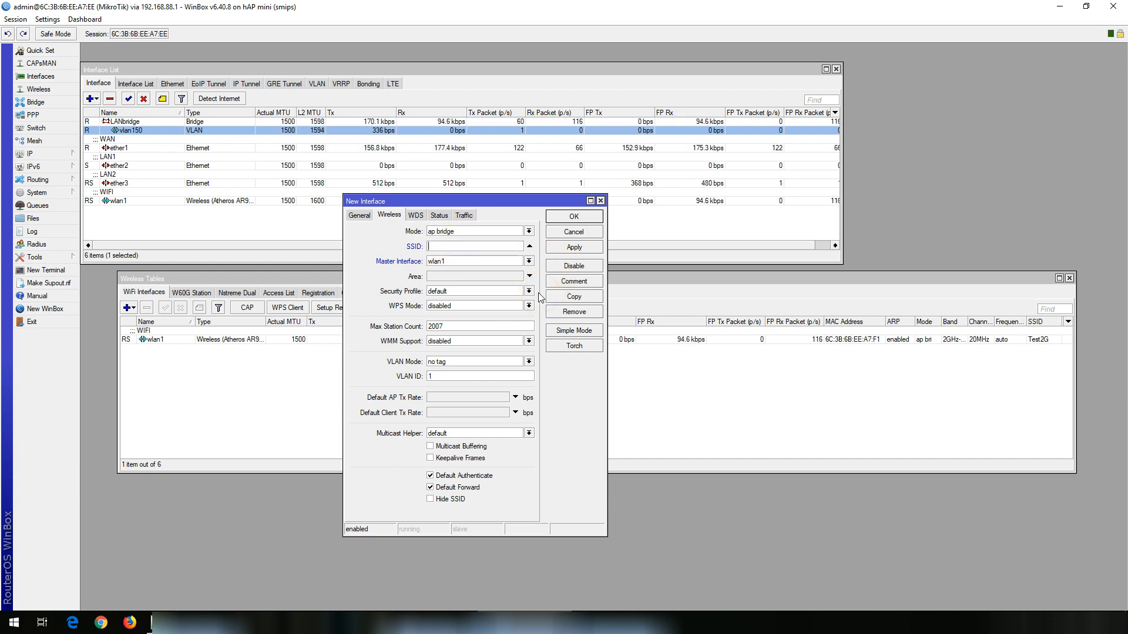
{"action": "type", "text": "Test150"}
{"action": "left_click", "coordinate": [478, 258]}
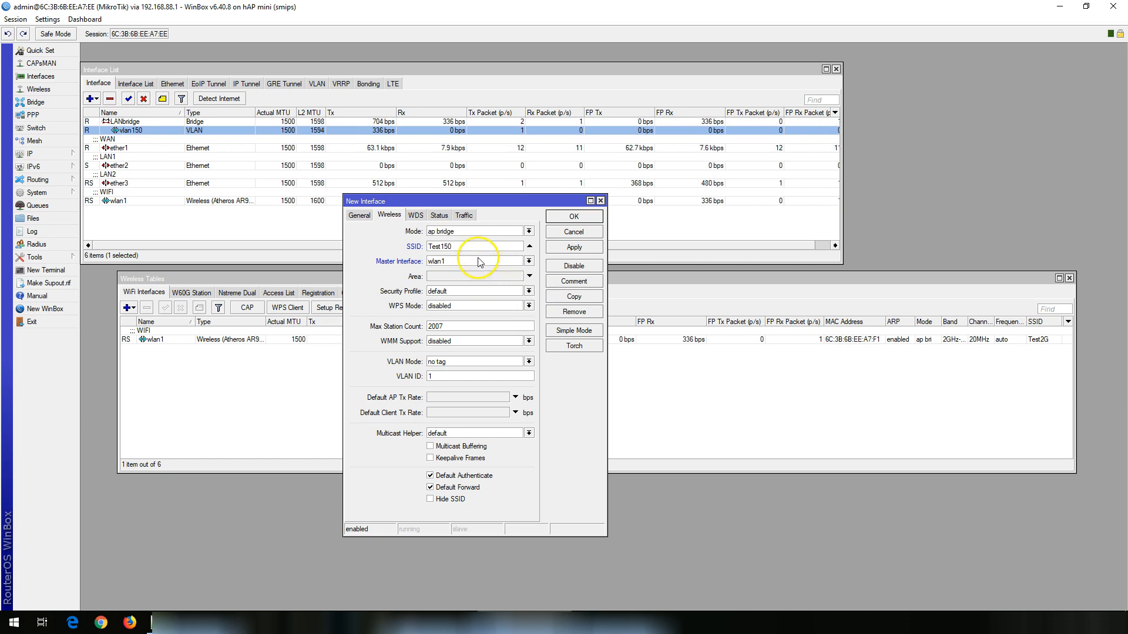
{"action": "left_click", "coordinate": [481, 263]}
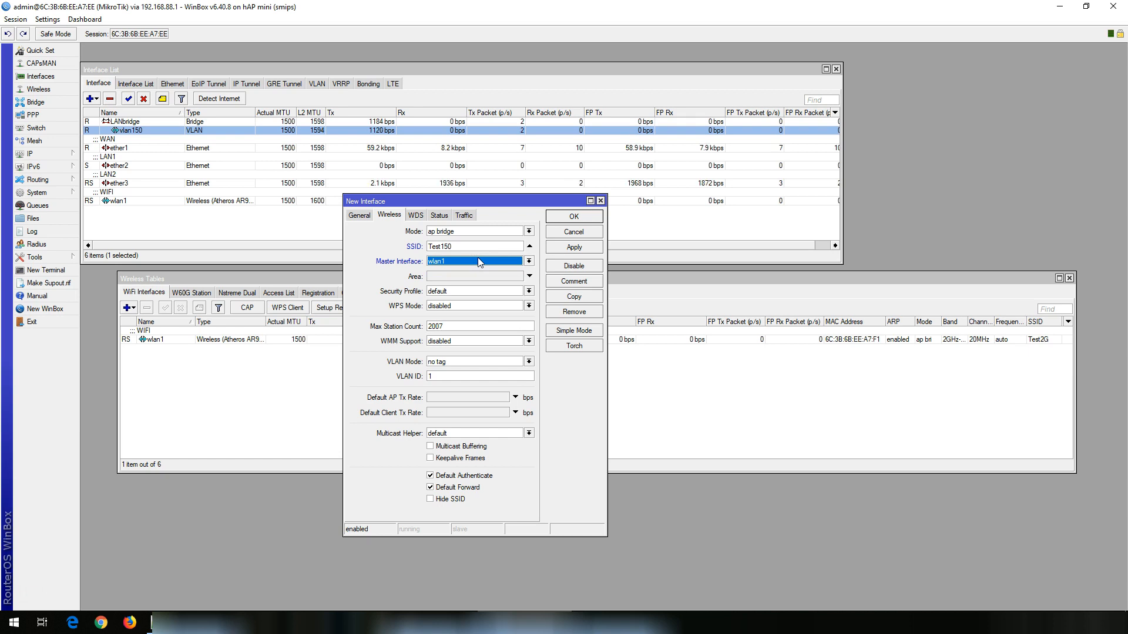
Give the guestwifi interface the guest security profile and VLAN mode use tag with VLAN ID 150, and save it.
{"action": "left_click", "coordinate": [479, 291]}
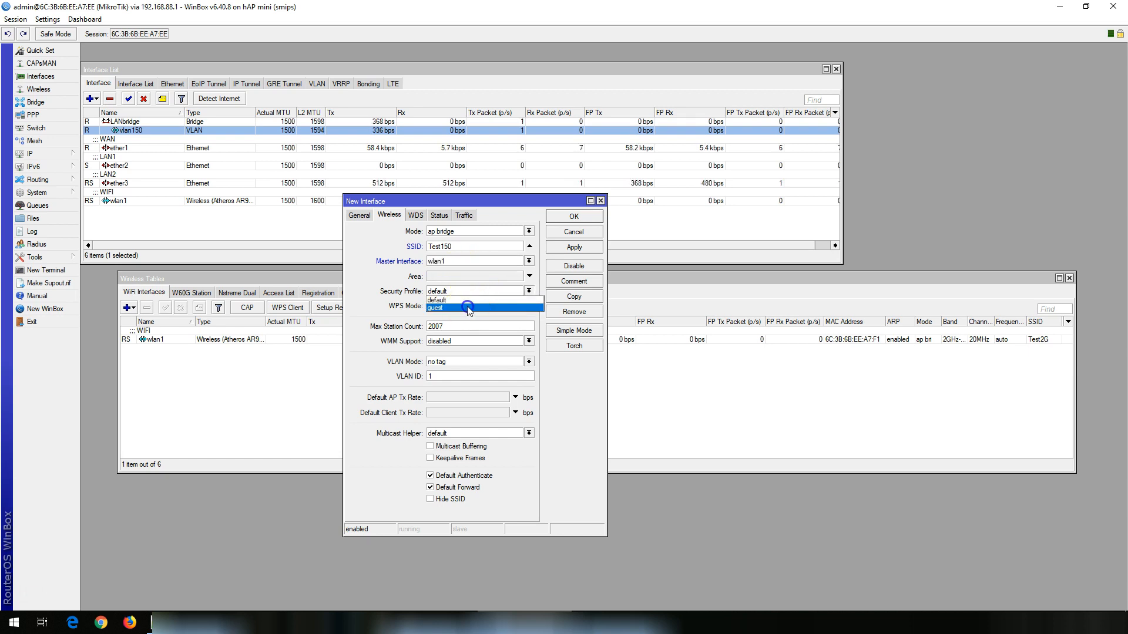
{"action": "left_click", "coordinate": [464, 307]}
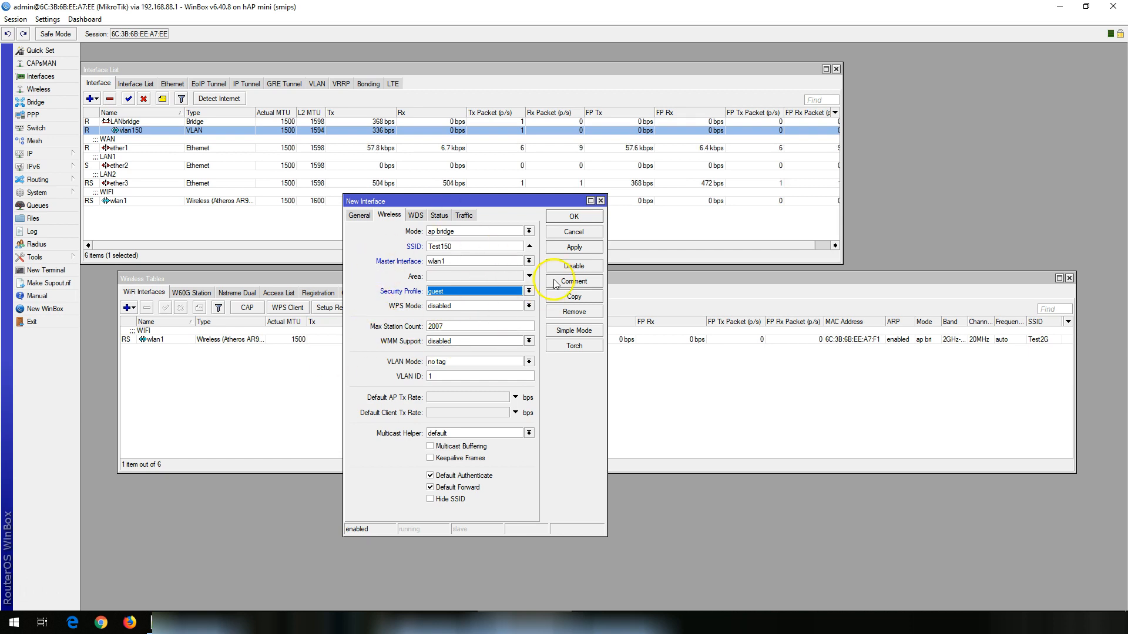
{"action": "left_click", "coordinate": [469, 362]}
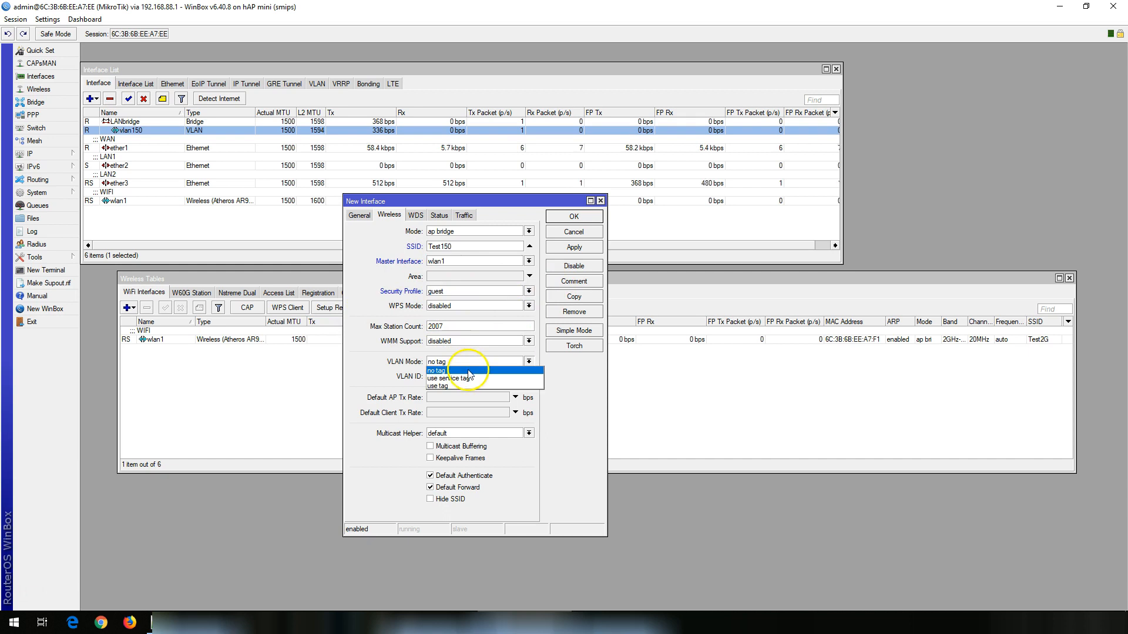
{"action": "left_click", "coordinate": [448, 386]}
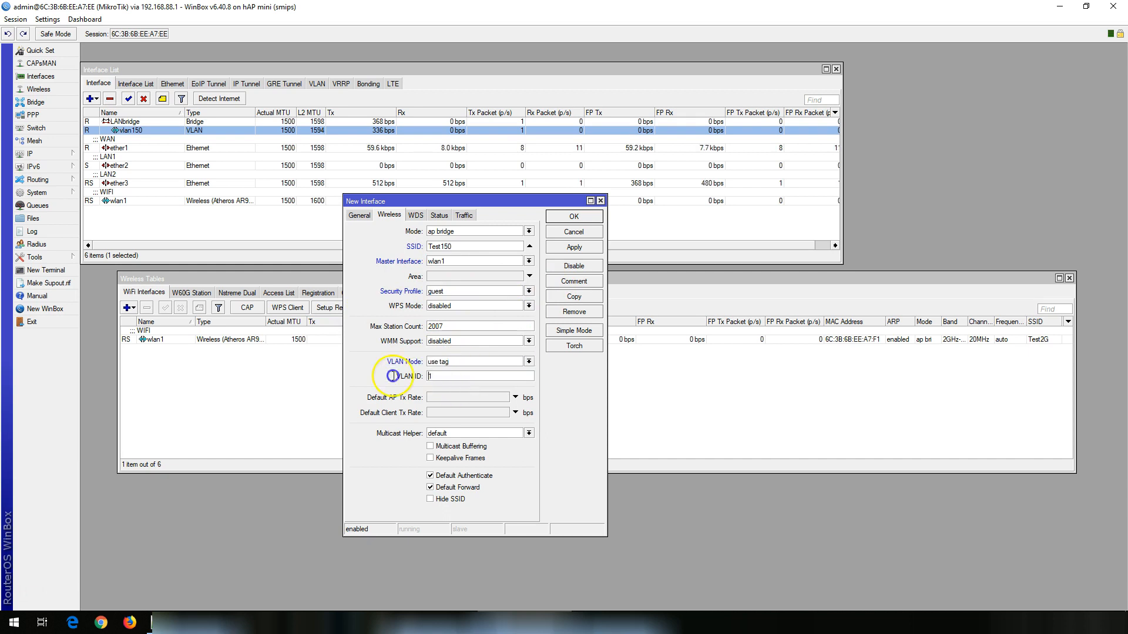
{"action": "type", "text": "150"}
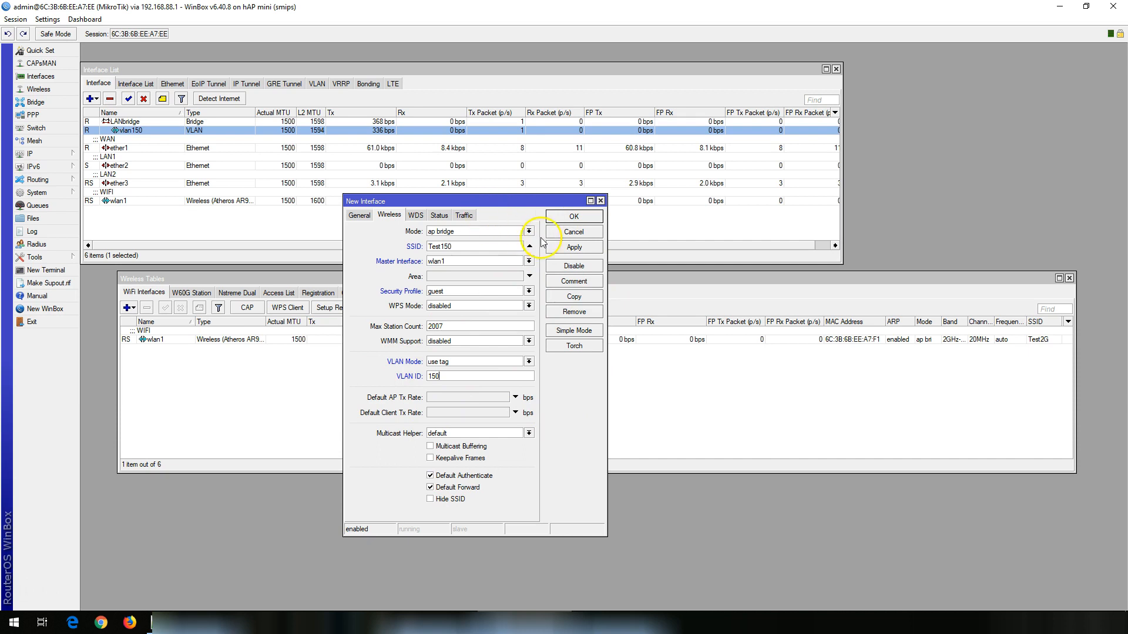
{"action": "left_click", "coordinate": [570, 247]}
{"action": "left_click", "coordinate": [575, 216]}
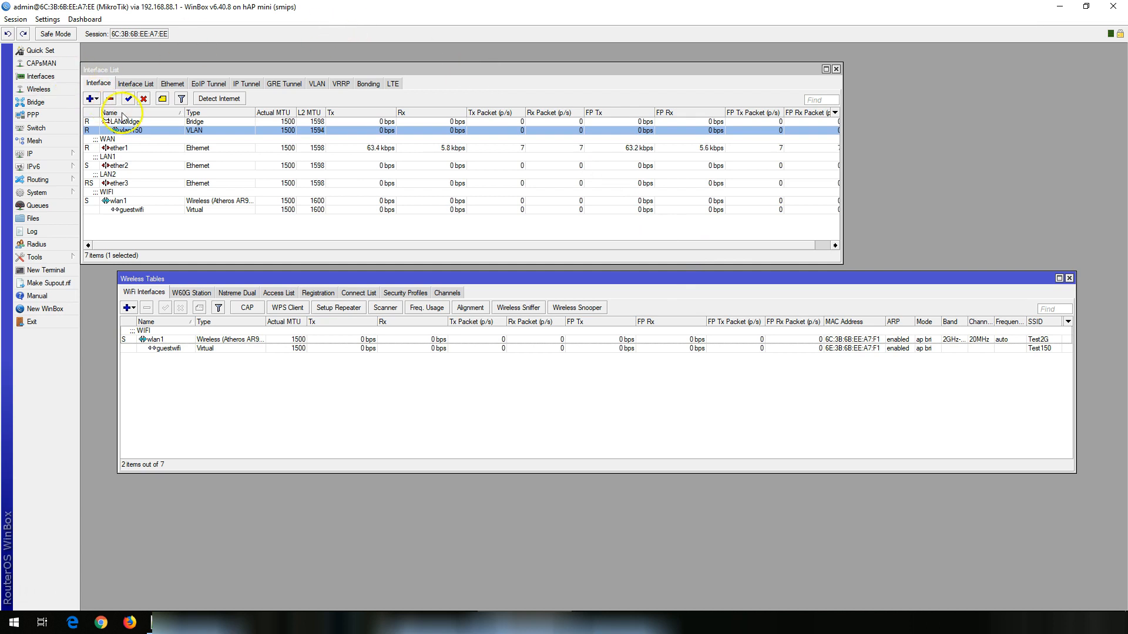
Review the LANbridge, vlan150 and guestwifi entries in the interface list, and close the interface and wireless windows.
{"action": "left_click", "coordinate": [134, 125]}
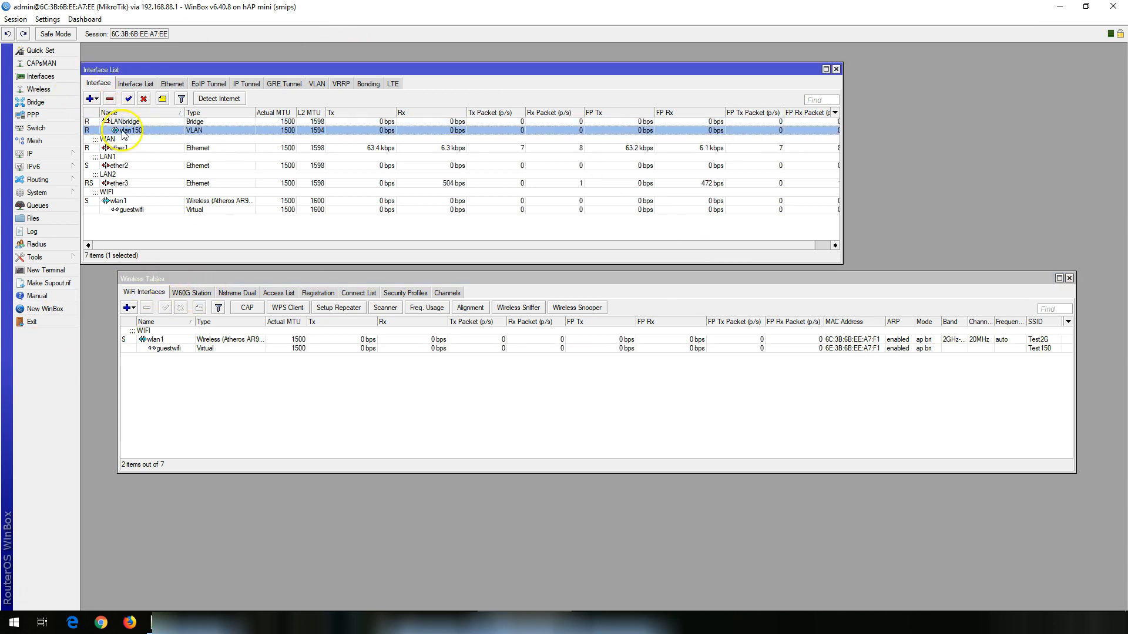
{"action": "left_click", "coordinate": [168, 451]}
{"action": "key", "text": "Escape"}
{"action": "left_click", "coordinate": [132, 220]}
{"action": "key", "text": "Escape"}
Add the guestwifi interface as a new bridge port on LANbridge, and close the bridge settings.
{"action": "left_click", "coordinate": [35, 102]}
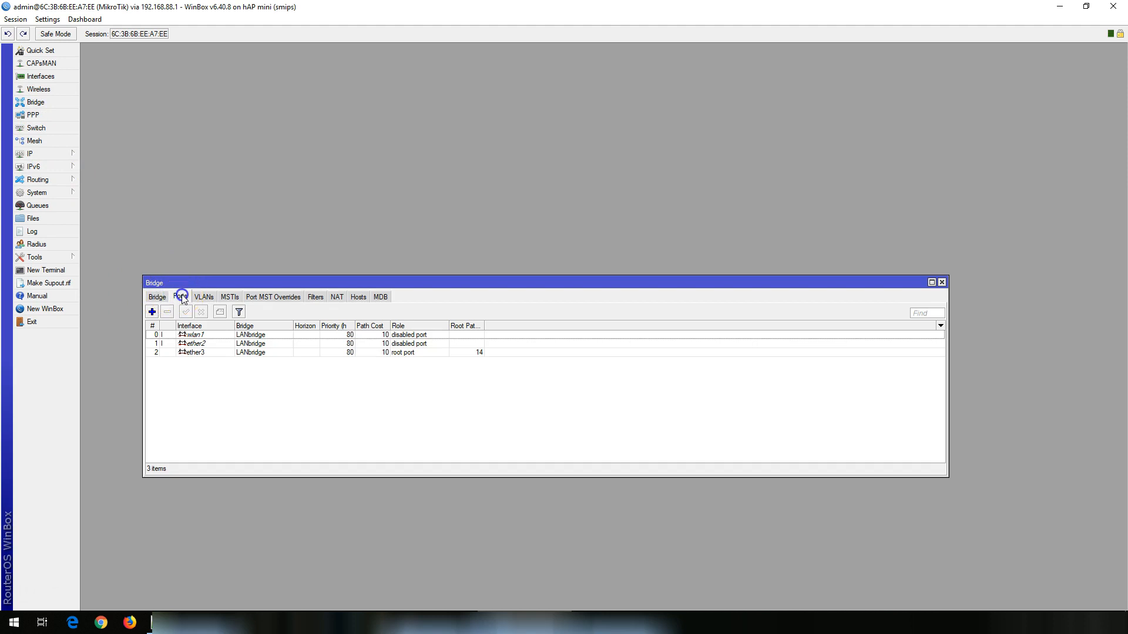
{"action": "left_click", "coordinate": [205, 335]}
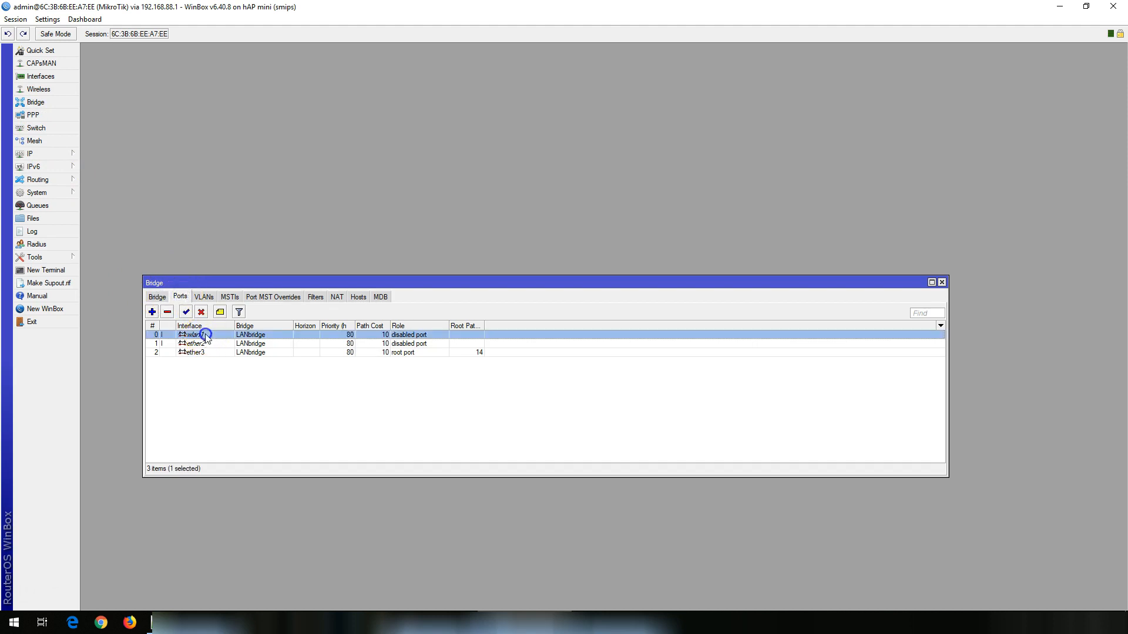
{"action": "left_click", "coordinate": [206, 343]}
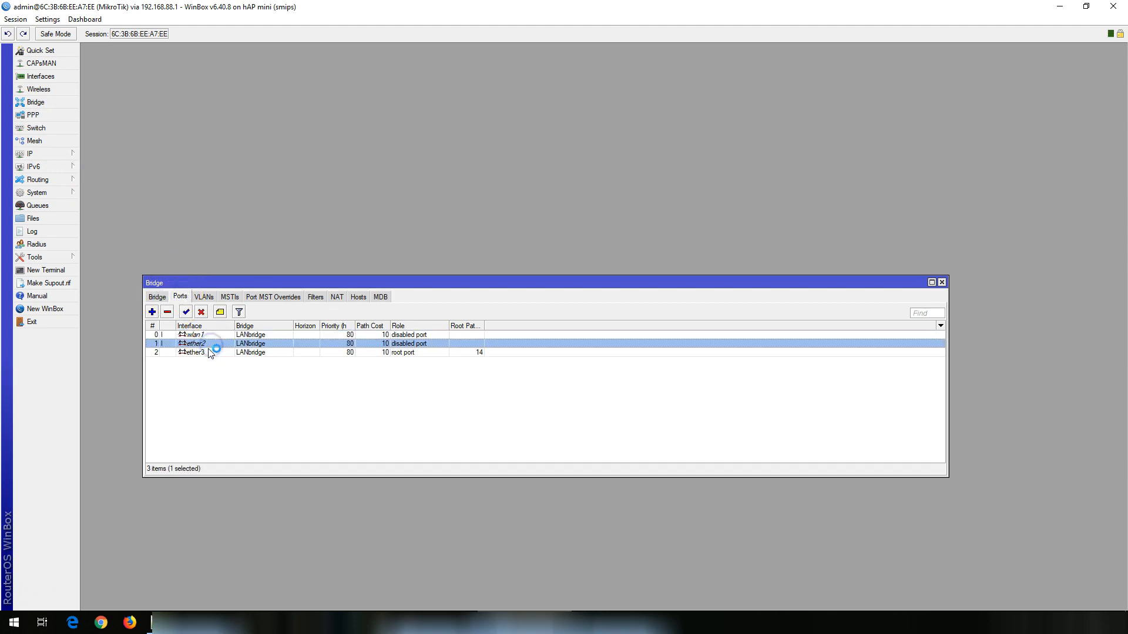
{"action": "left_click", "coordinate": [206, 353]}
{"action": "left_click", "coordinate": [152, 313]}
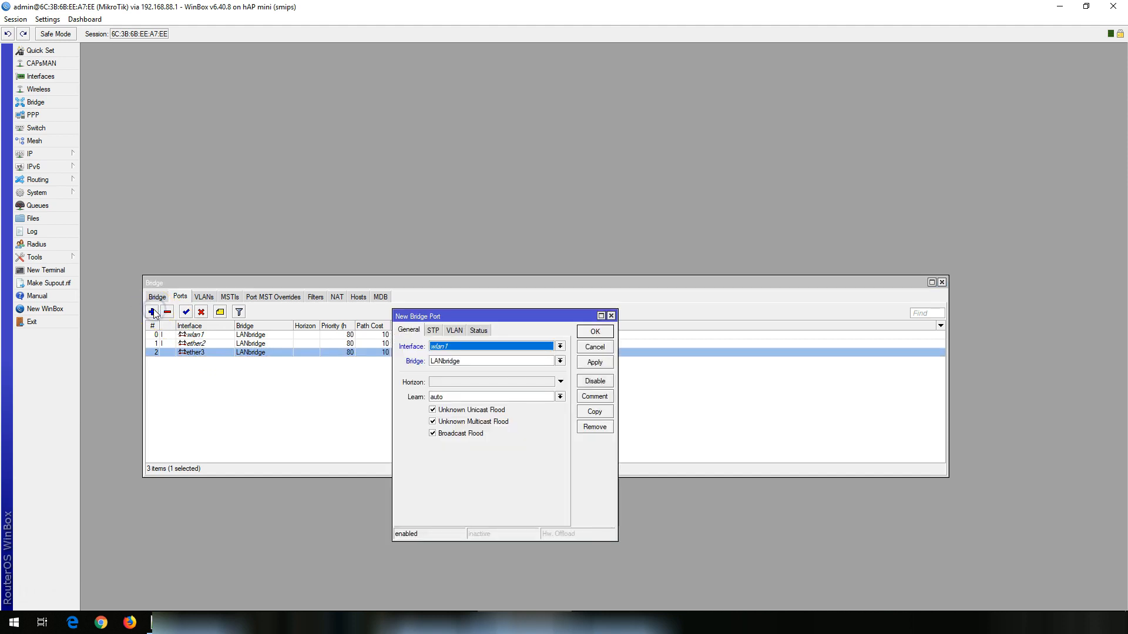
{"action": "left_click", "coordinate": [508, 347]}
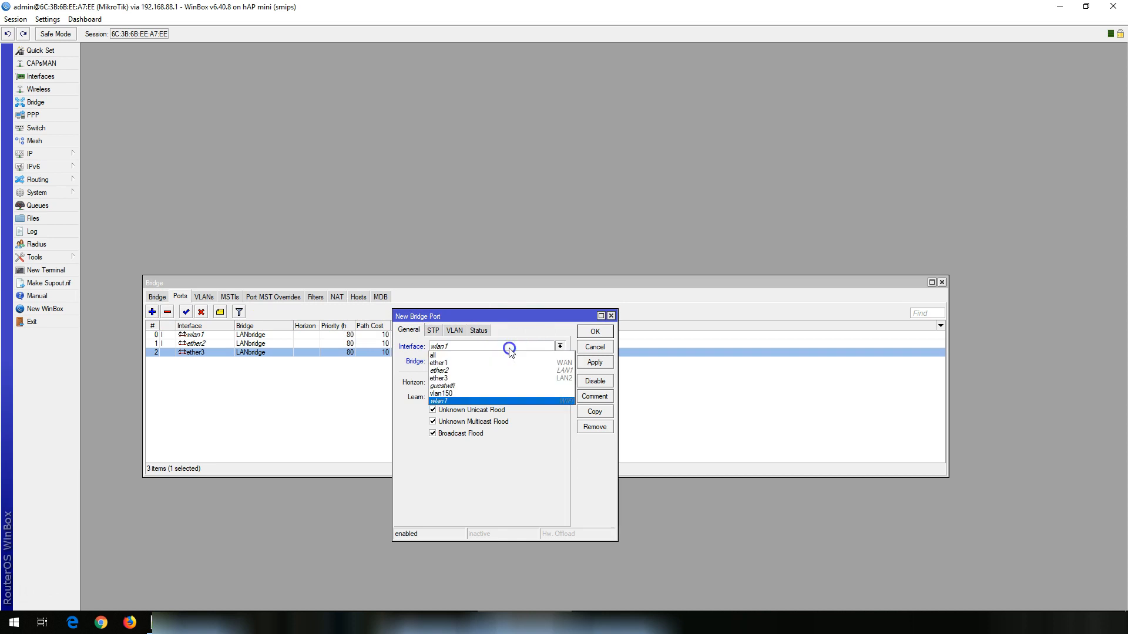
{"action": "left_click", "coordinate": [470, 386]}
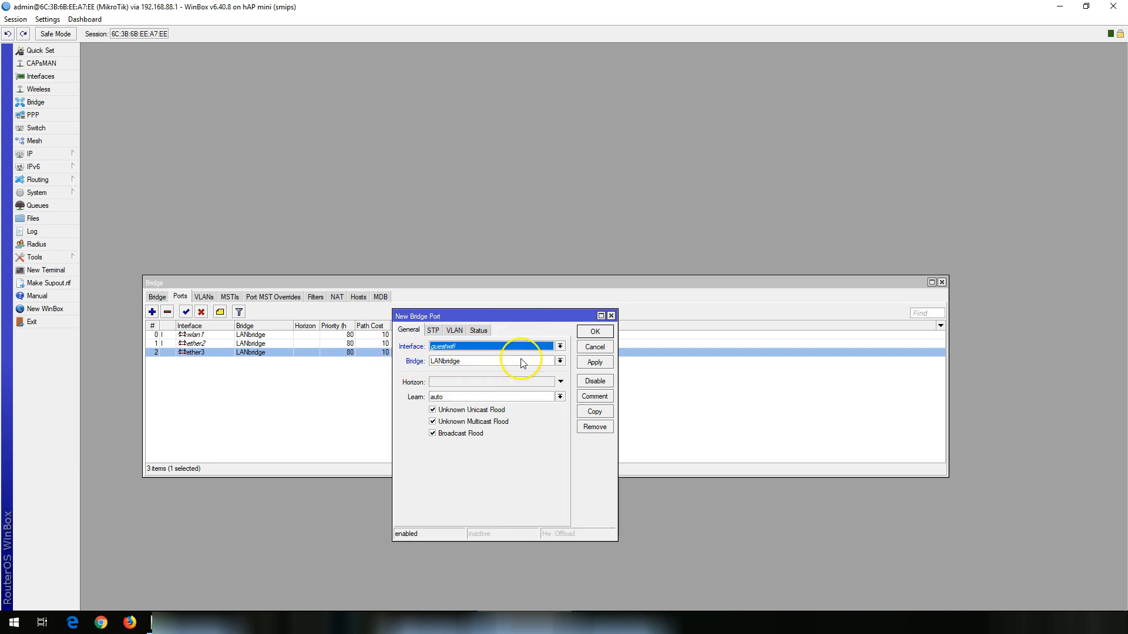
{"action": "left_click", "coordinate": [595, 363]}
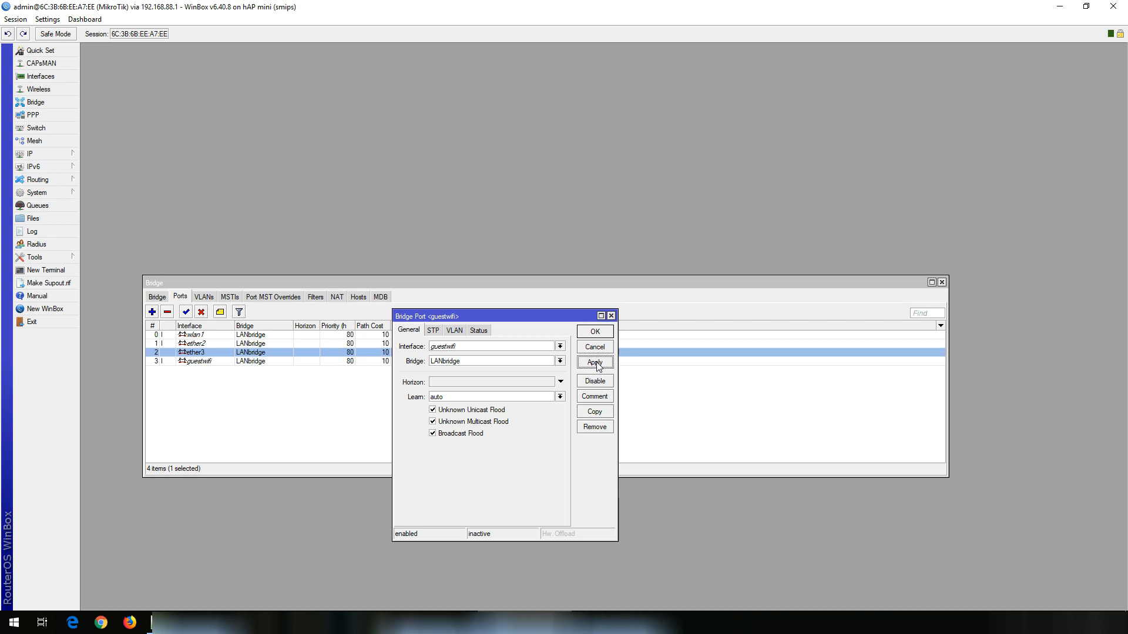
{"action": "left_click", "coordinate": [595, 332]}
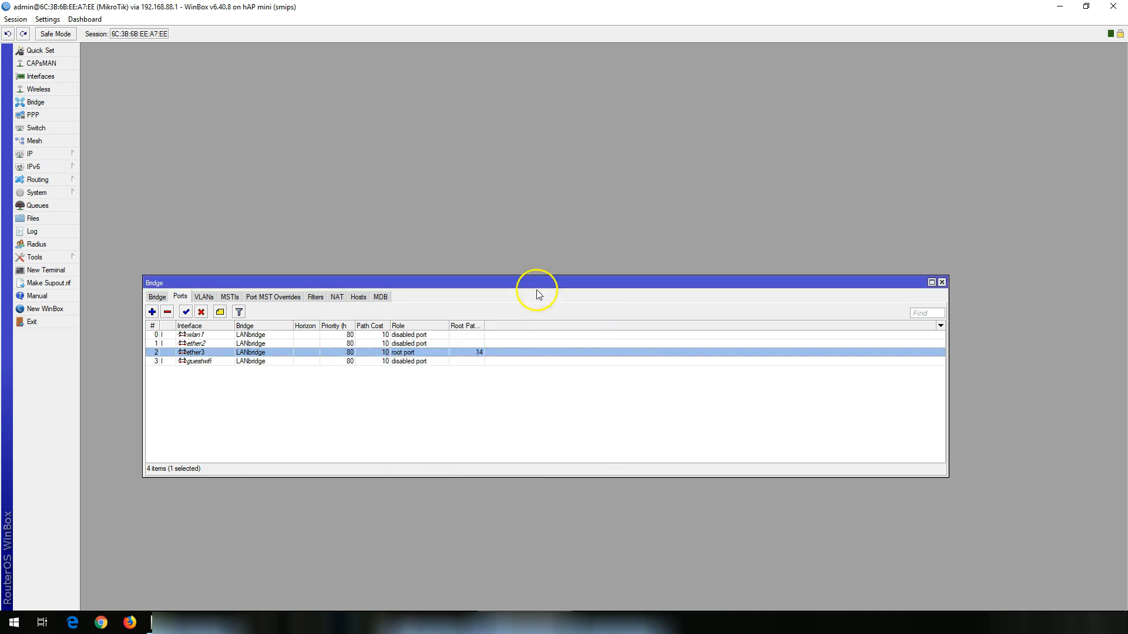
{"action": "left_click", "coordinate": [942, 283]}
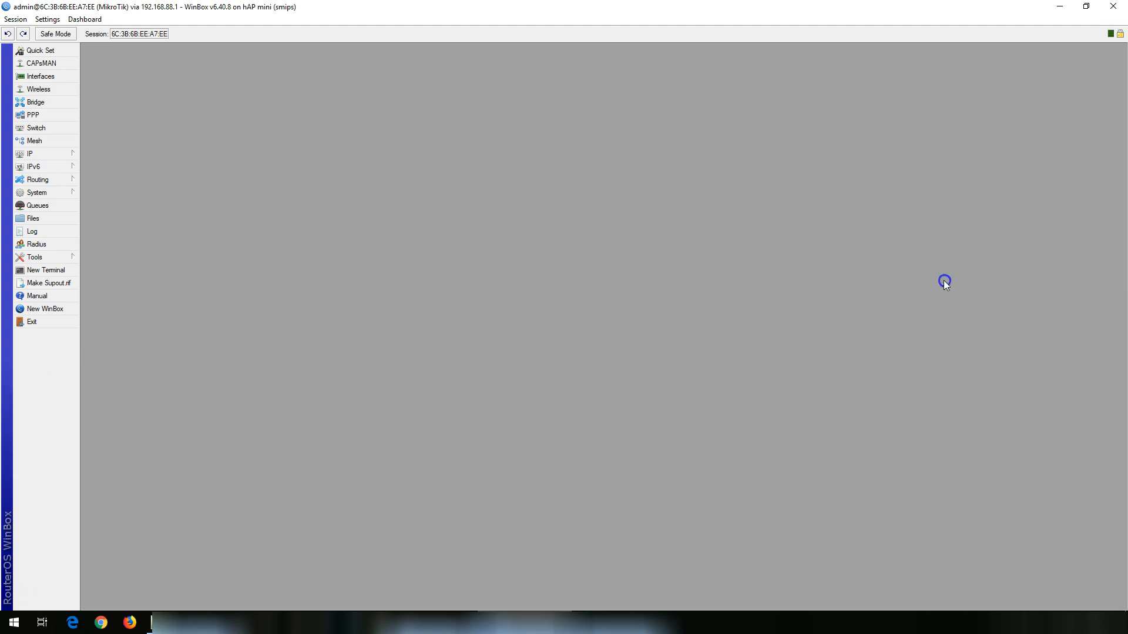
Examine how LANbridge, vlan150, the LAN ports, wlan1 and guestwifi are arranged in the interface list.
{"action": "left_click", "coordinate": [37, 78]}
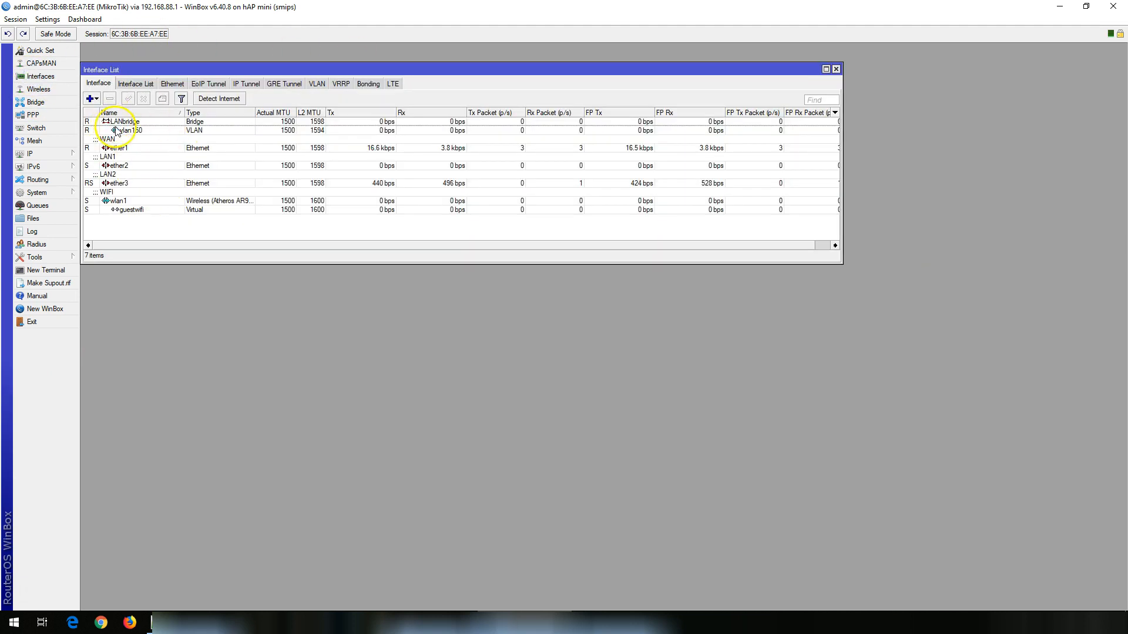
{"action": "left_click", "coordinate": [126, 122]}
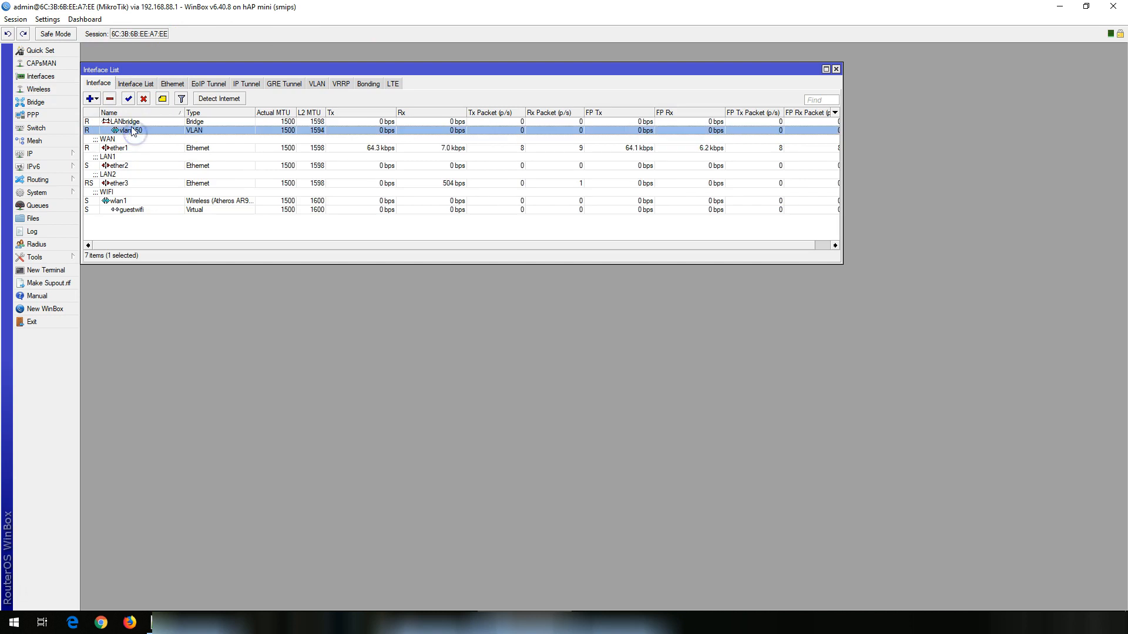
{"action": "left_click", "coordinate": [125, 161]}
{"action": "left_click", "coordinate": [125, 176]}
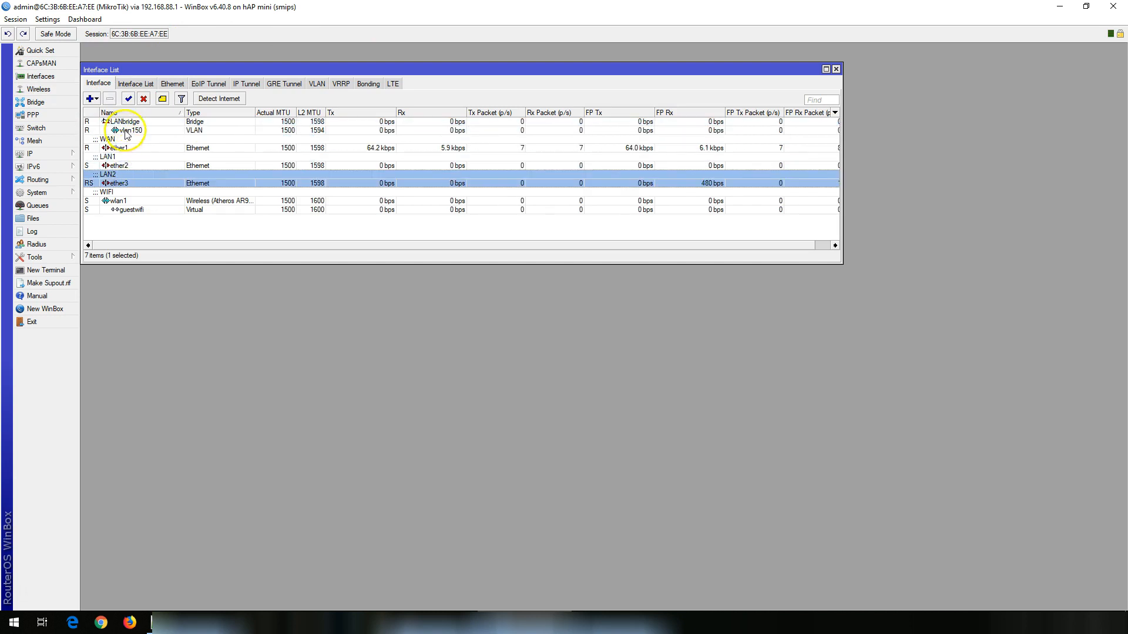
{"action": "left_click", "coordinate": [135, 200]}
{"action": "left_click", "coordinate": [142, 210]}
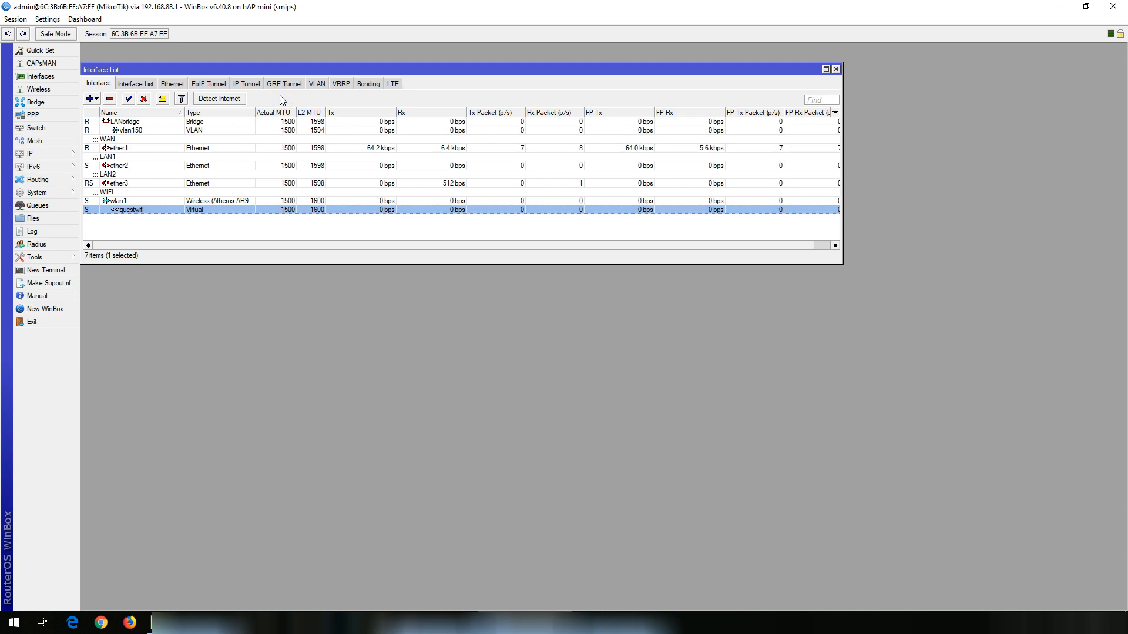
{"action": "left_click", "coordinate": [127, 137]}
{"action": "left_click", "coordinate": [132, 131]}
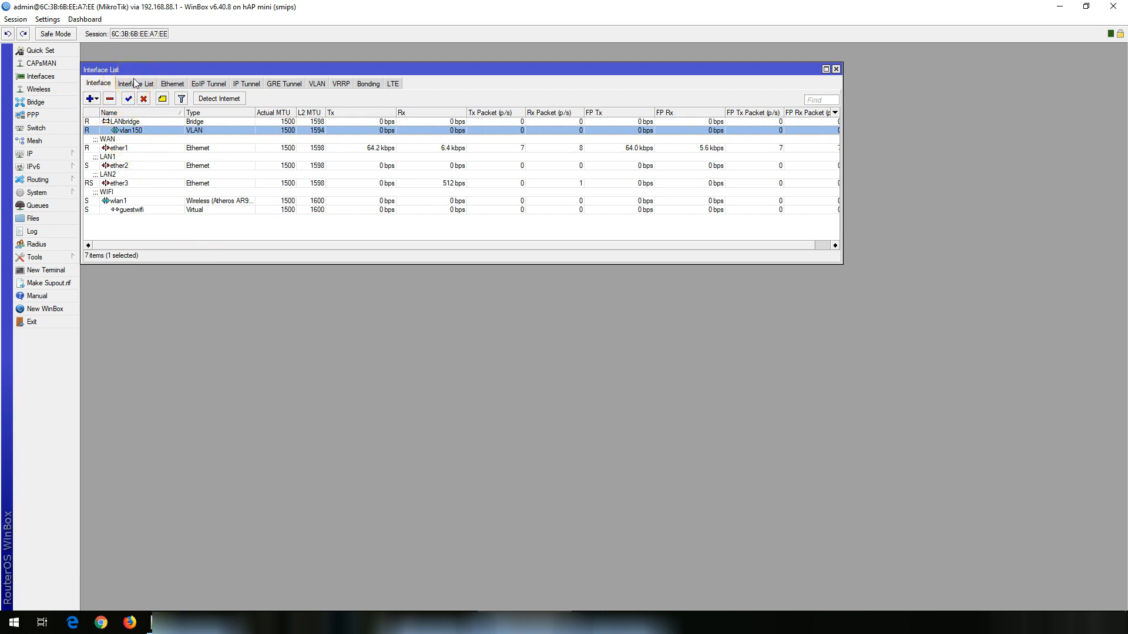
Show the IP address list and the DHCP servers side by side, and check the vlan150 address entry.
{"action": "left_click", "coordinate": [33, 154]}
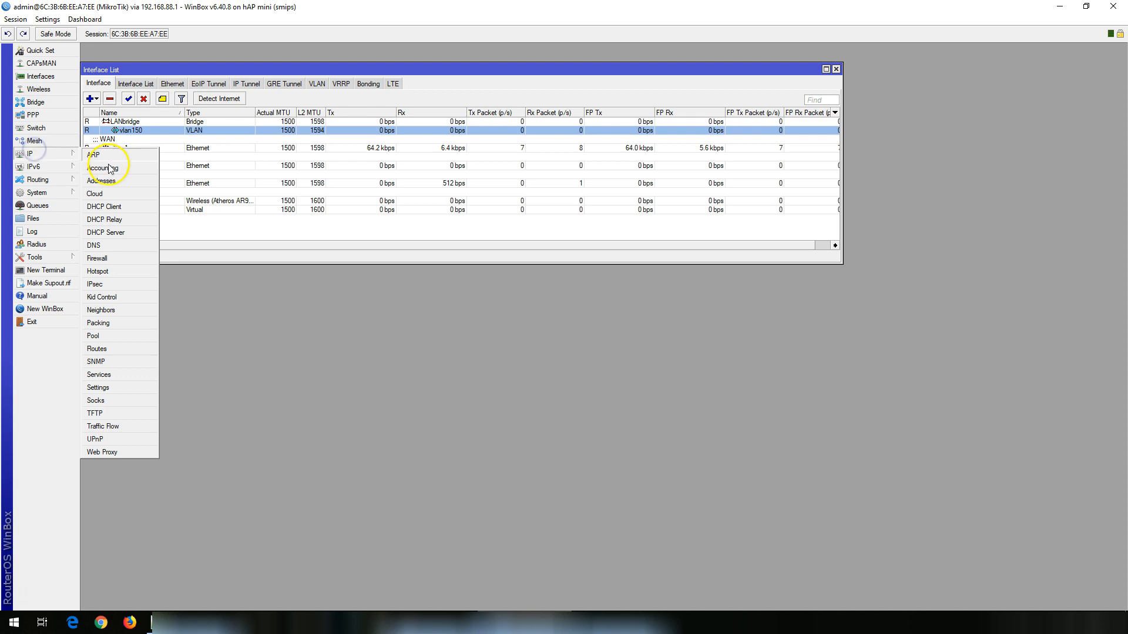
{"action": "left_click", "coordinate": [101, 181]}
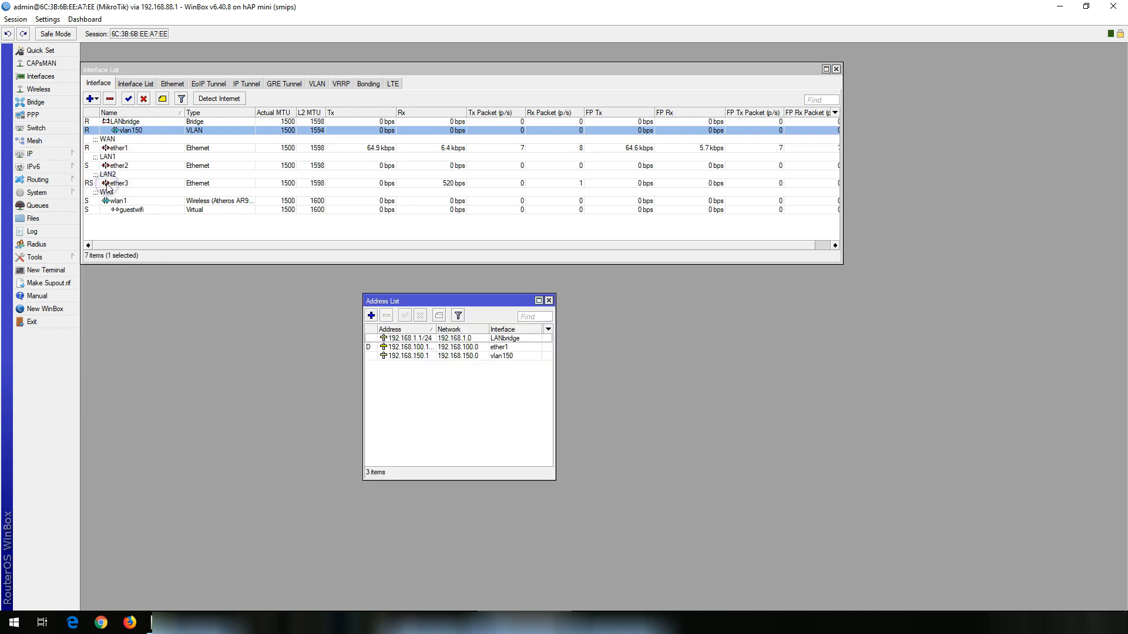
{"action": "left_click", "coordinate": [33, 153]}
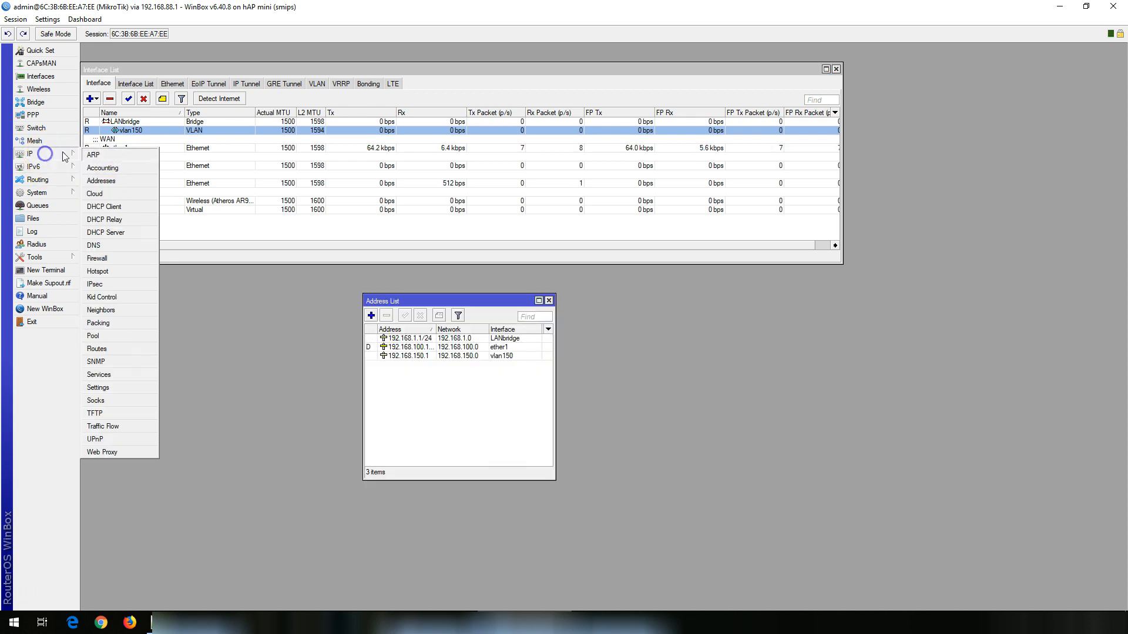
{"action": "left_click", "coordinate": [116, 233]}
{"action": "left_click_drag", "start_coordinate": [260, 312], "coordinate": [666, 300]}
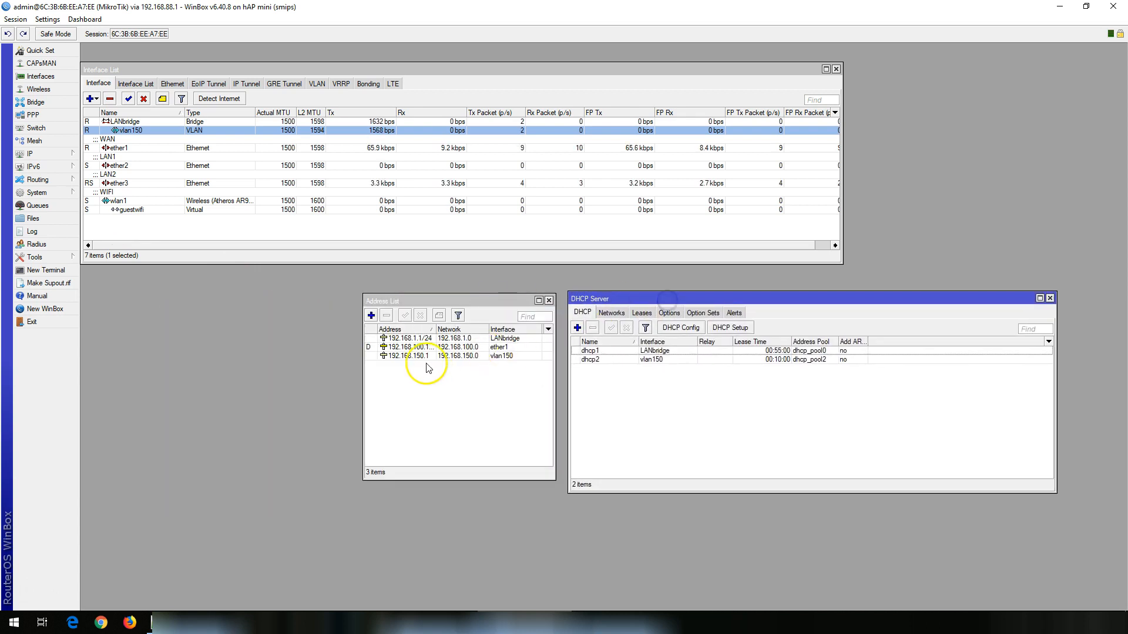
{"action": "left_click", "coordinate": [410, 356]}
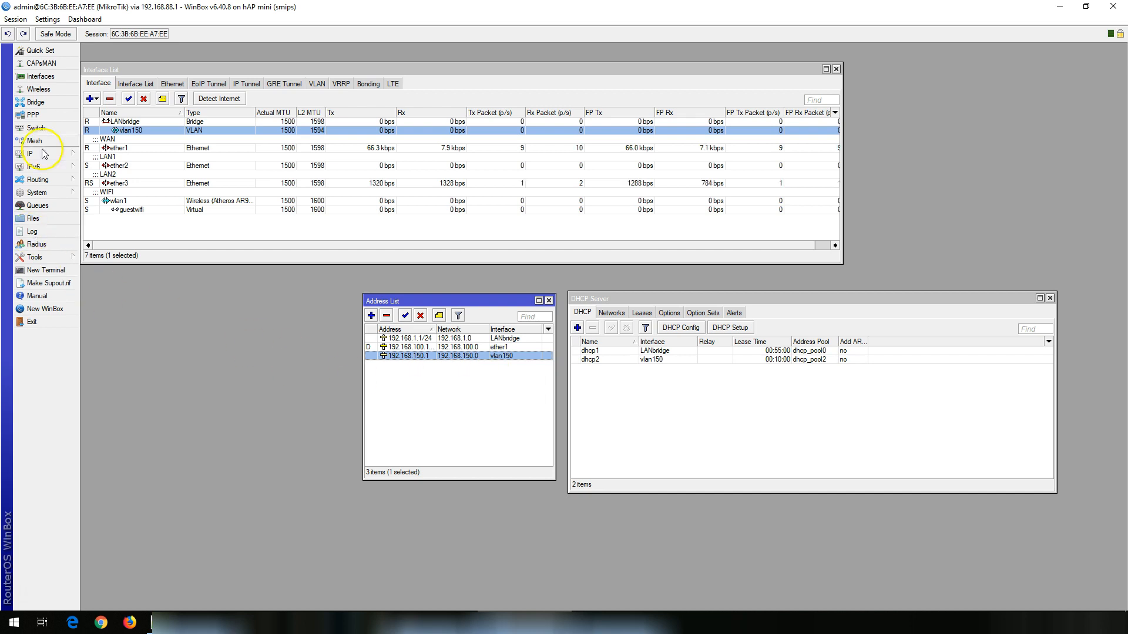
Check the wireless registration table for a client connected to guestwifi, keeping the address and DHCP server lists in view.
{"action": "left_click", "coordinate": [38, 89]}
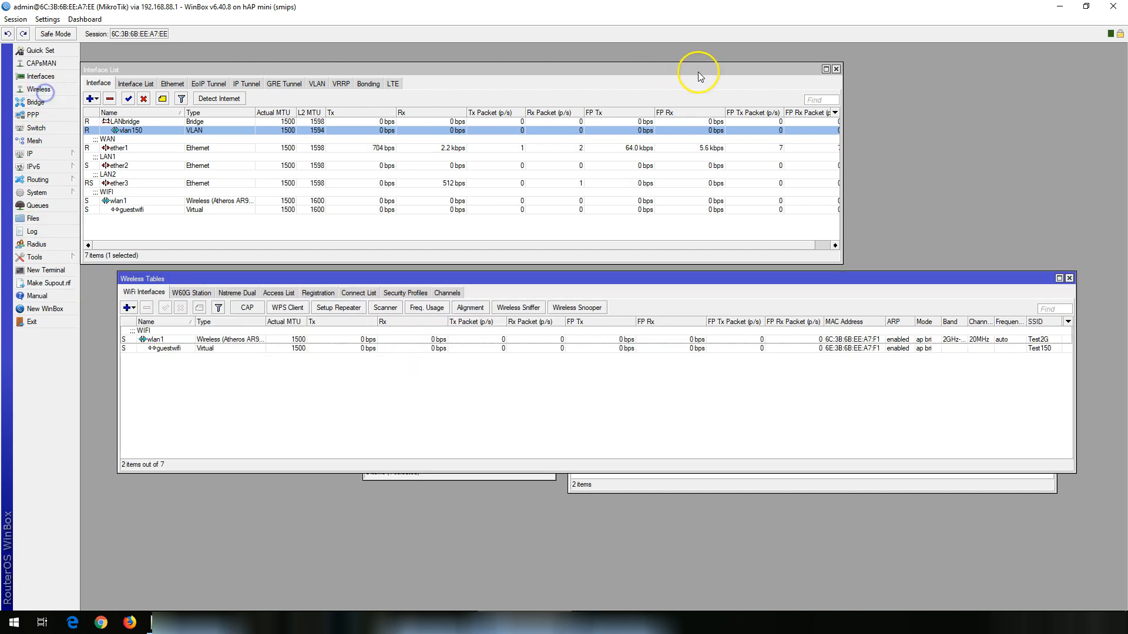
{"action": "left_click", "coordinate": [836, 69]}
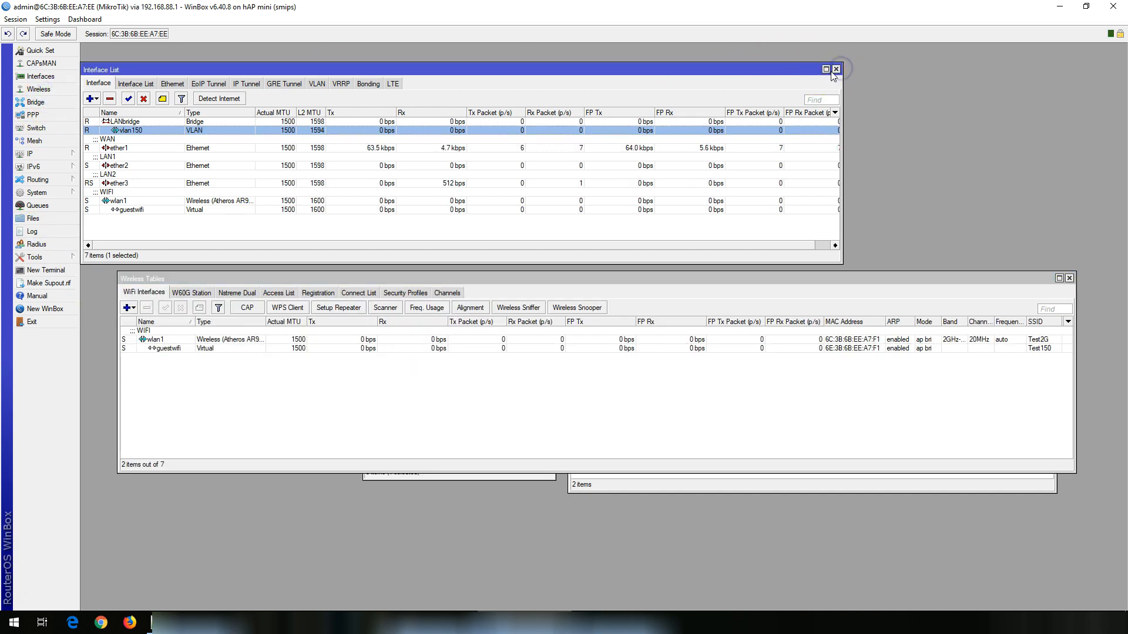
{"action": "left_click", "coordinate": [835, 69]}
{"action": "left_click", "coordinate": [316, 292]}
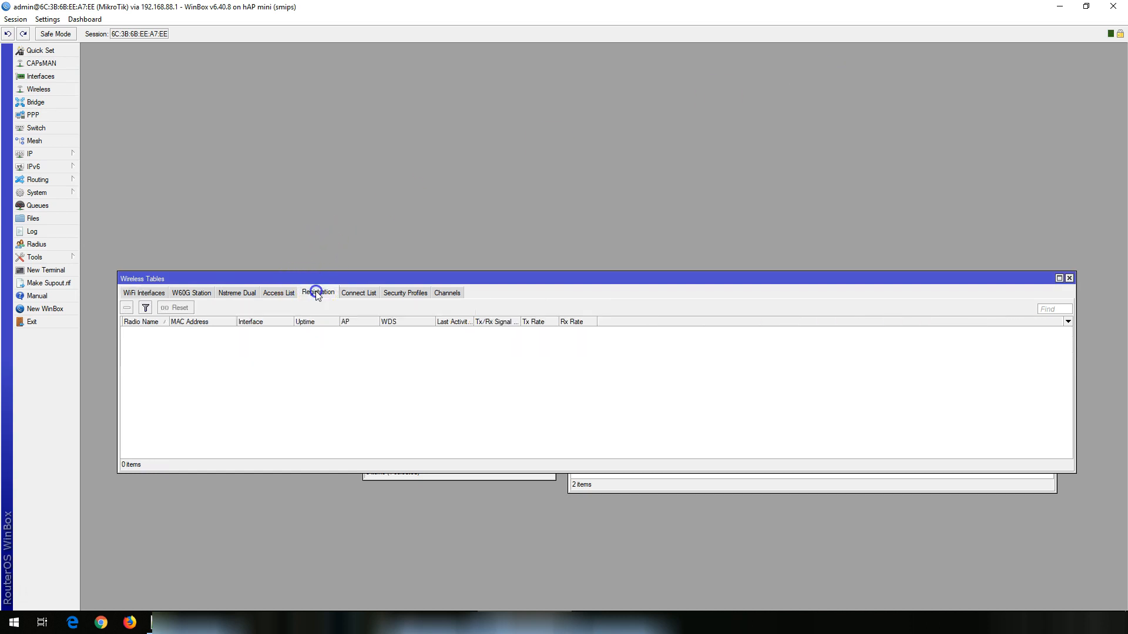
{"action": "left_click_drag", "start_coordinate": [303, 281], "coordinate": [269, 58]}
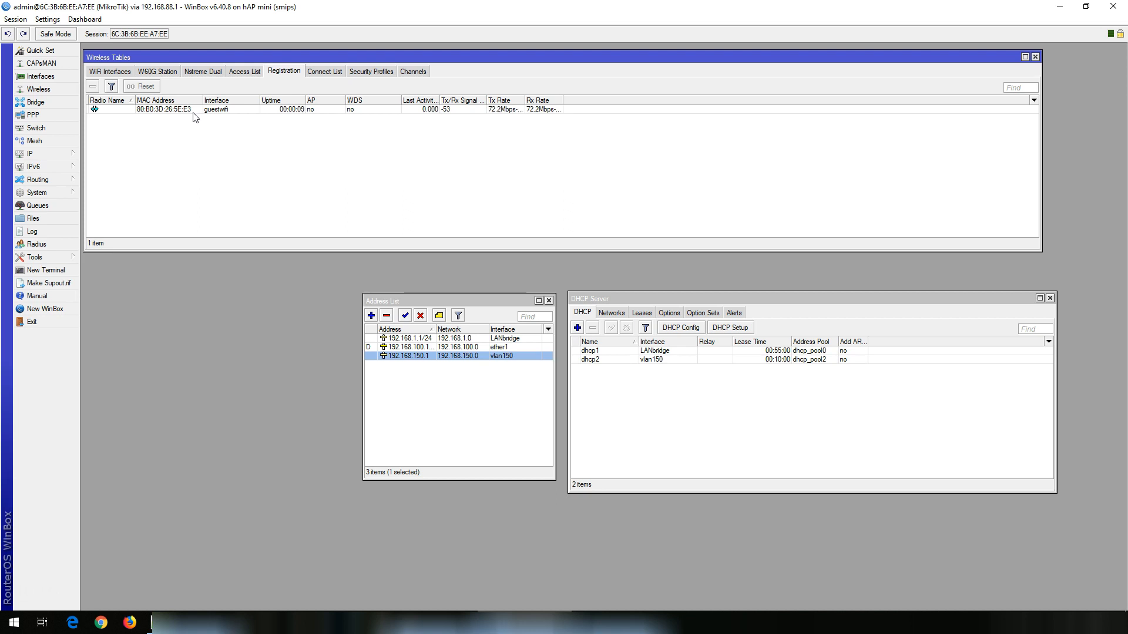
{"action": "left_click", "coordinate": [194, 113]}
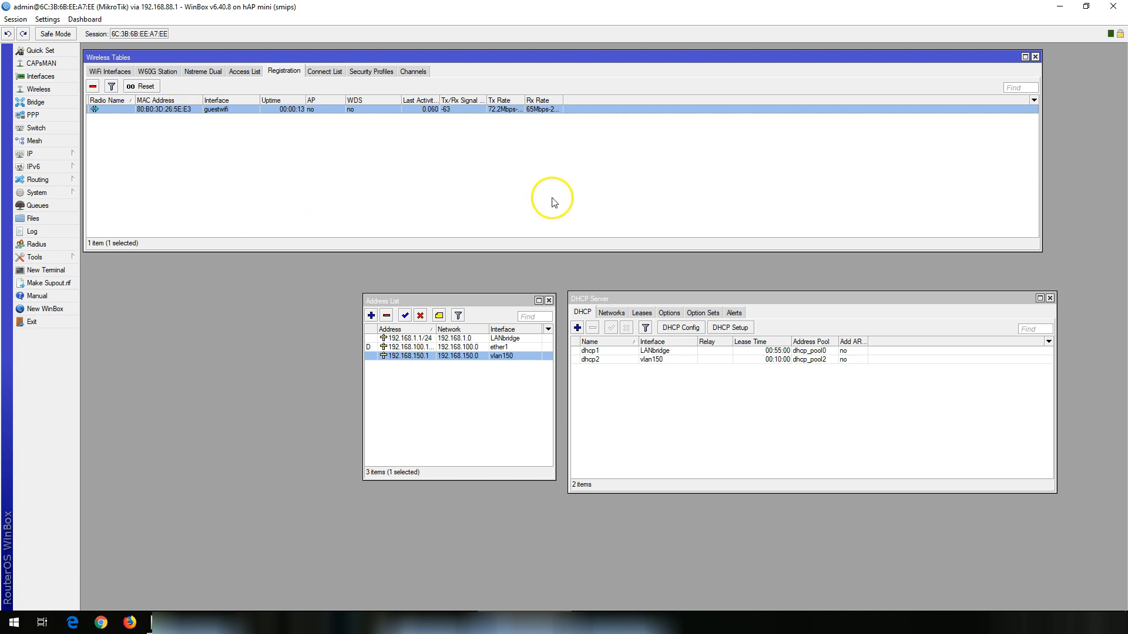
Check the full active address of the dhcp2 lease, and inspect the traffic in the interface list.
{"action": "left_click", "coordinate": [642, 314]}
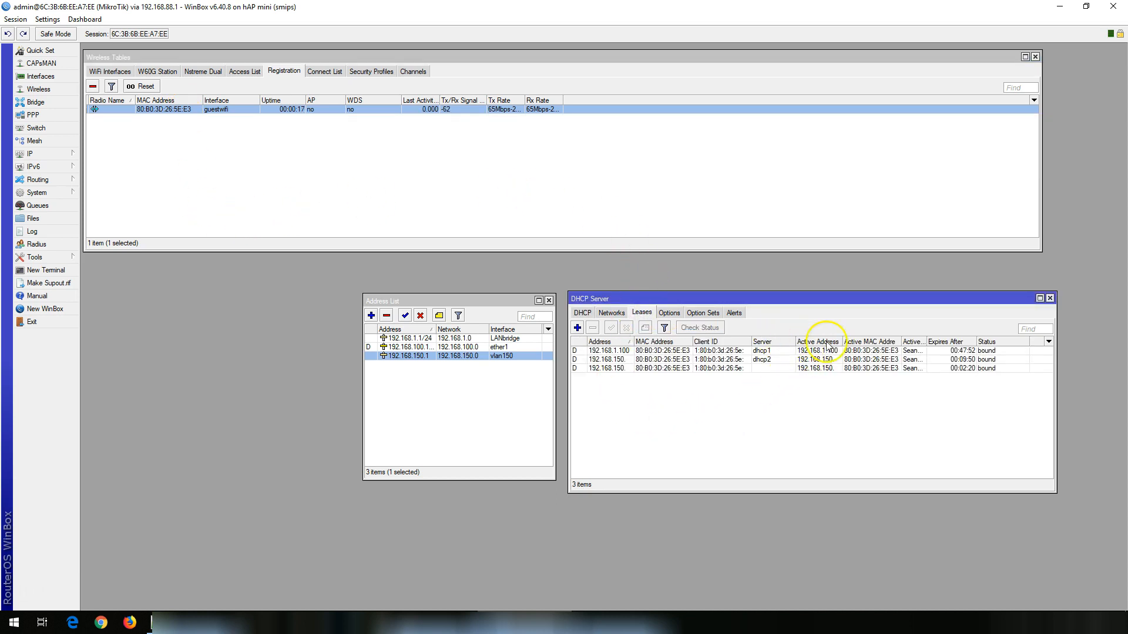
{"action": "left_click_drag", "start_coordinate": [842, 342], "coordinate": [867, 339]}
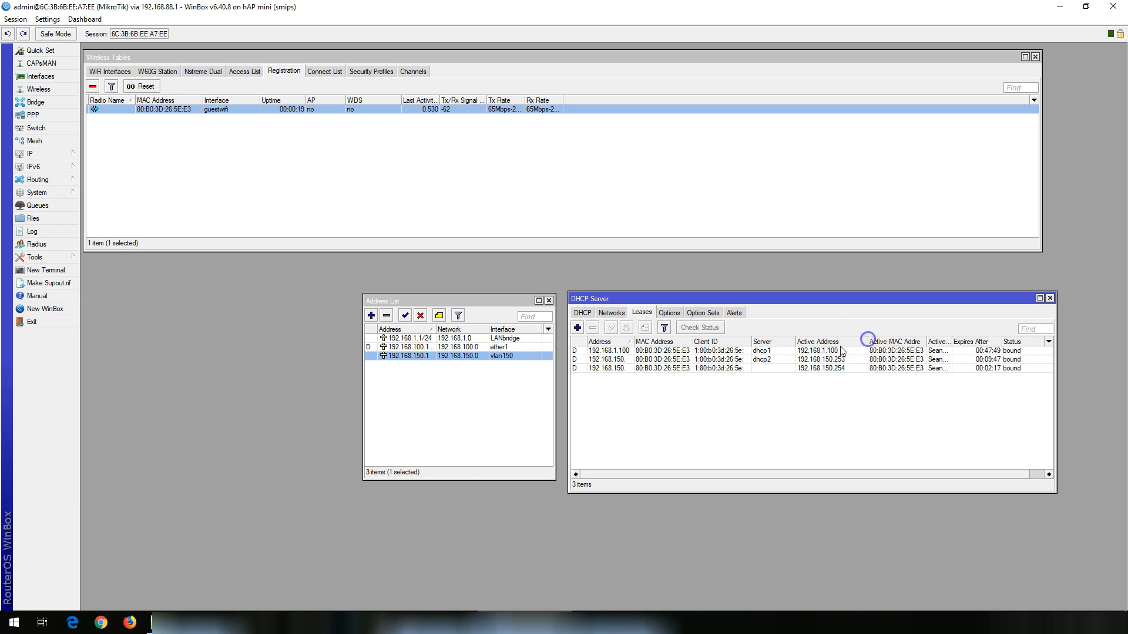
{"action": "left_click", "coordinate": [818, 360]}
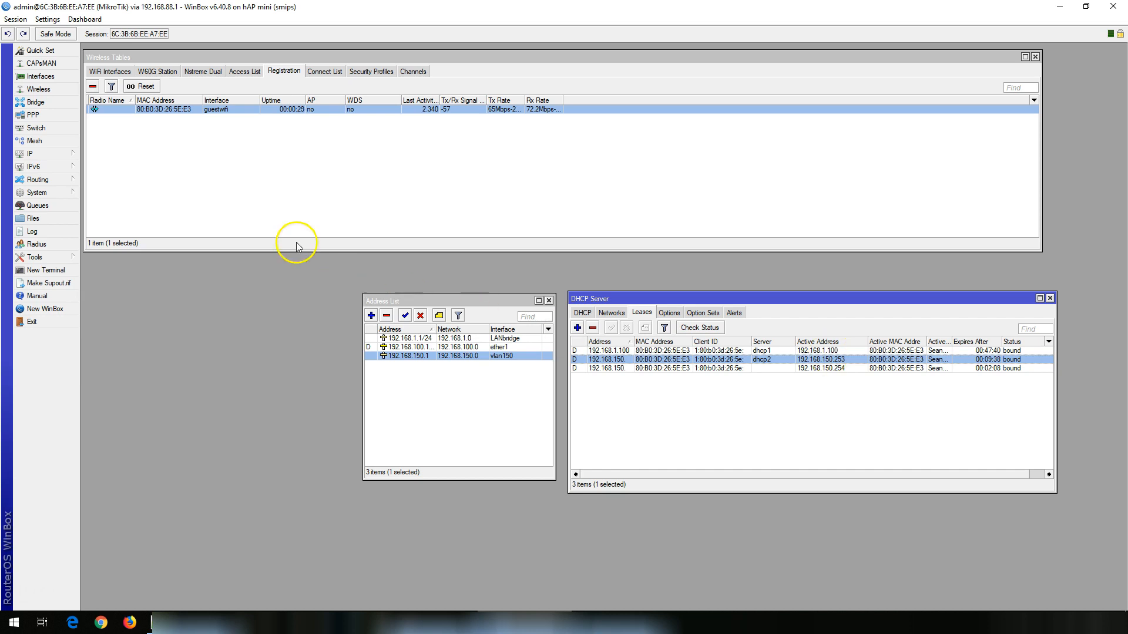
{"action": "left_click", "coordinate": [48, 76]}
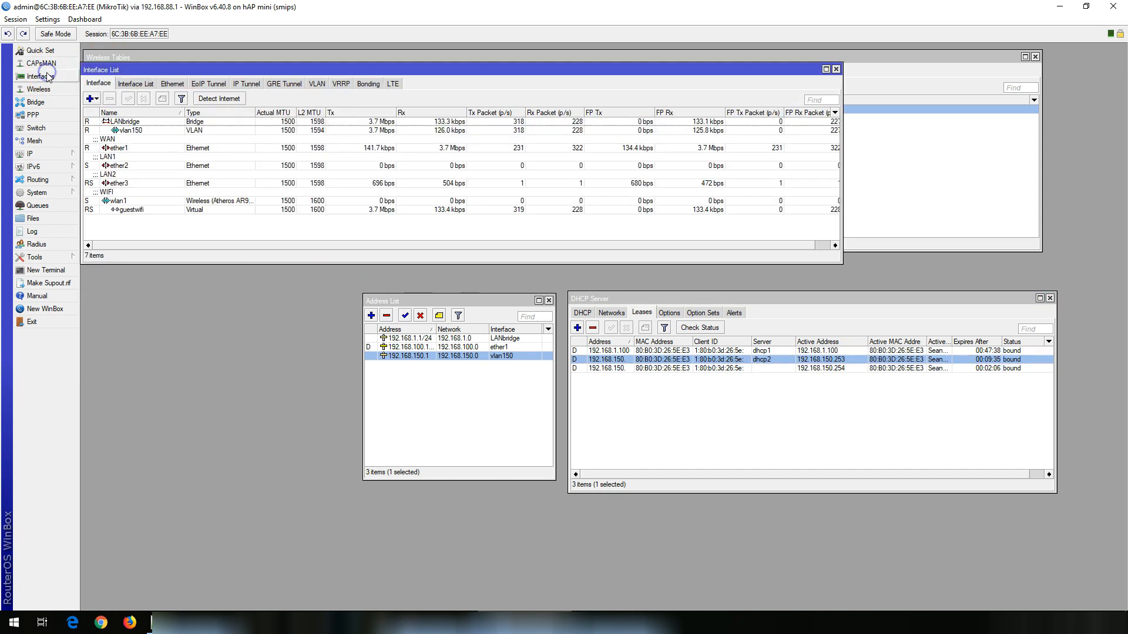
Compare the live traffic on vlan150 and guestwifi in the interface list, and check it against the DHCP leases.
{"action": "left_click_drag", "start_coordinate": [168, 66], "coordinate": [183, 68]}
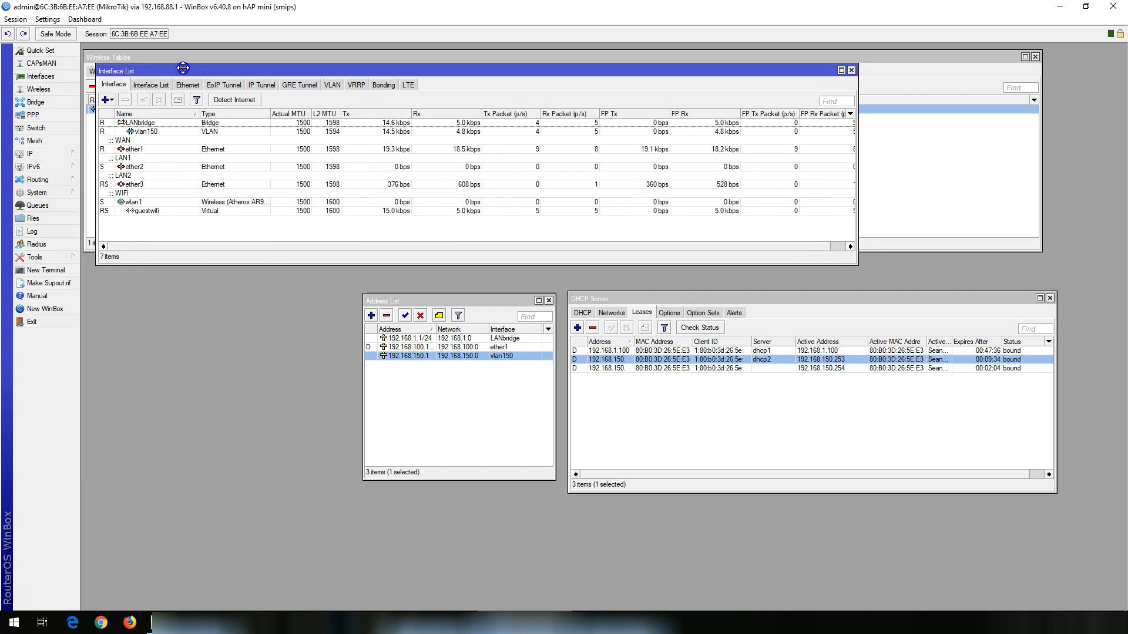
{"action": "left_click", "coordinate": [144, 131]}
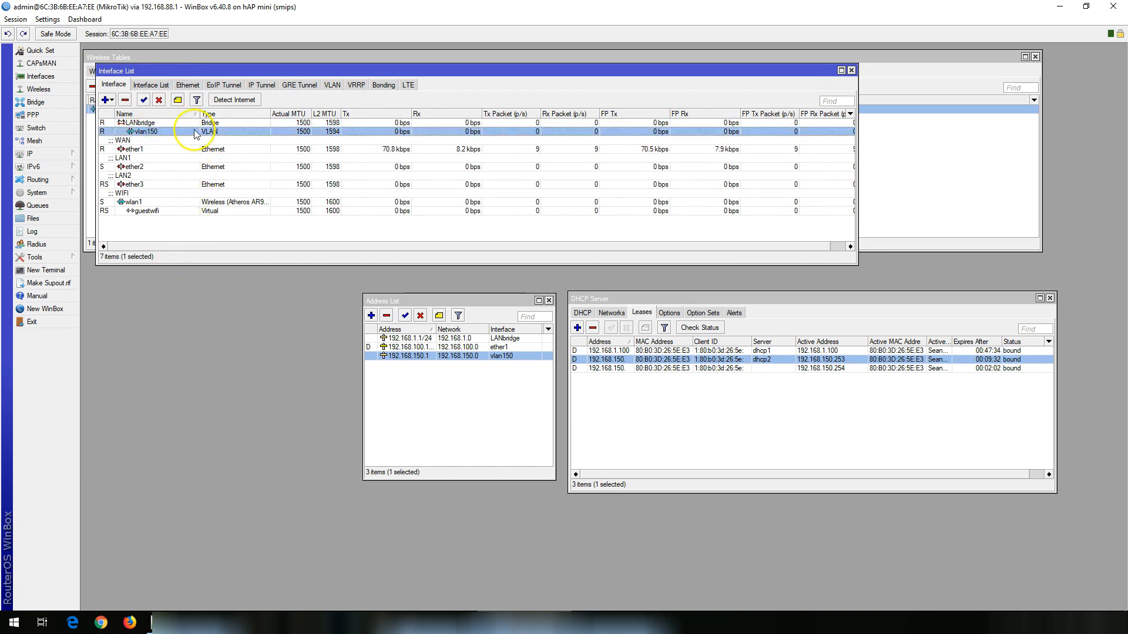
{"action": "left_click", "coordinate": [172, 137]}
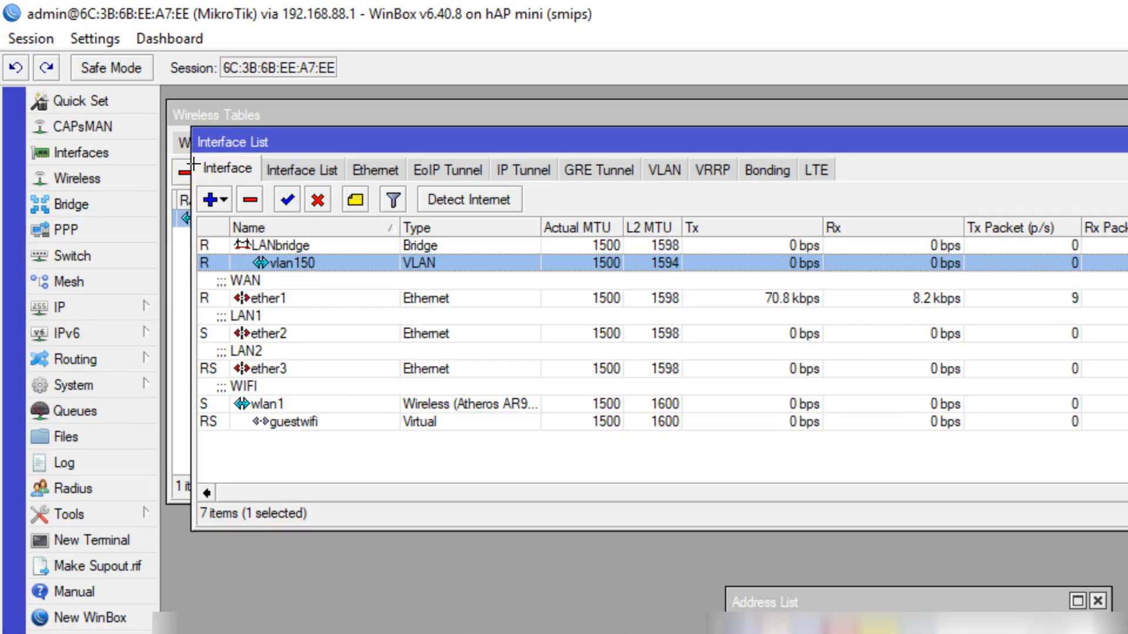
{"action": "left_click", "coordinate": [143, 101]}
{"action": "left_click", "coordinate": [497, 290]}
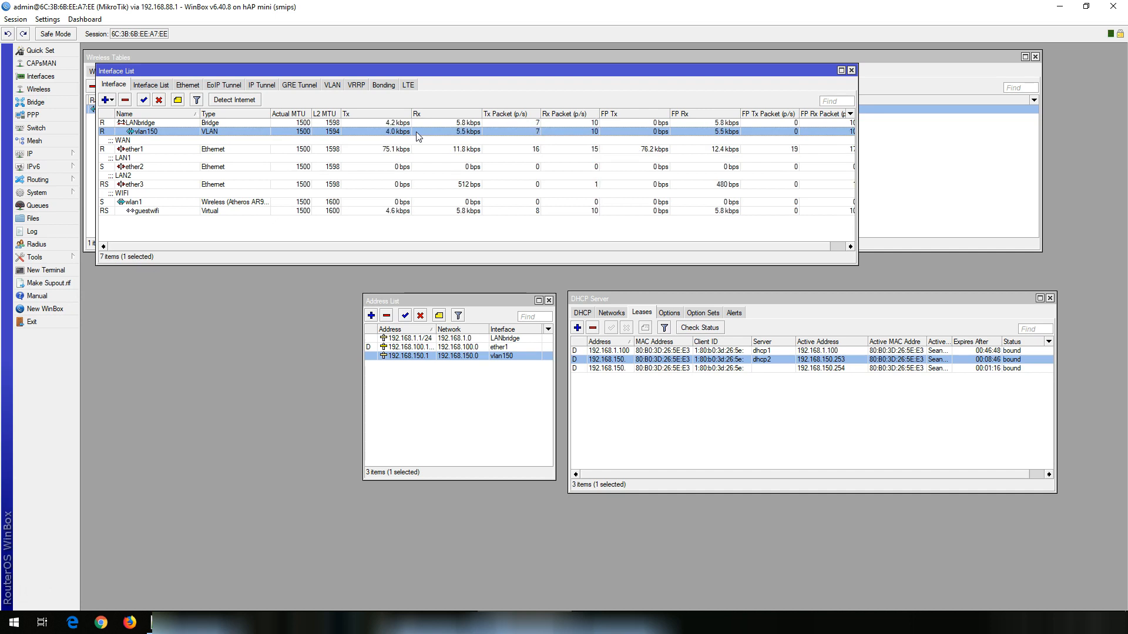
{"action": "left_click", "coordinate": [390, 137]}
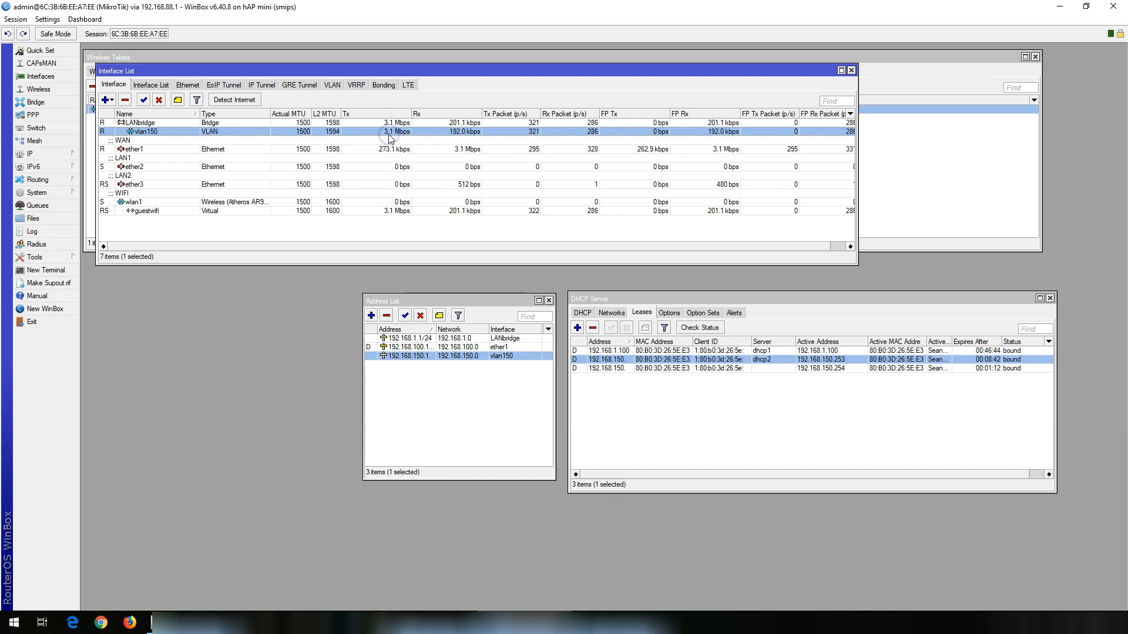
{"action": "left_click", "coordinate": [378, 211]}
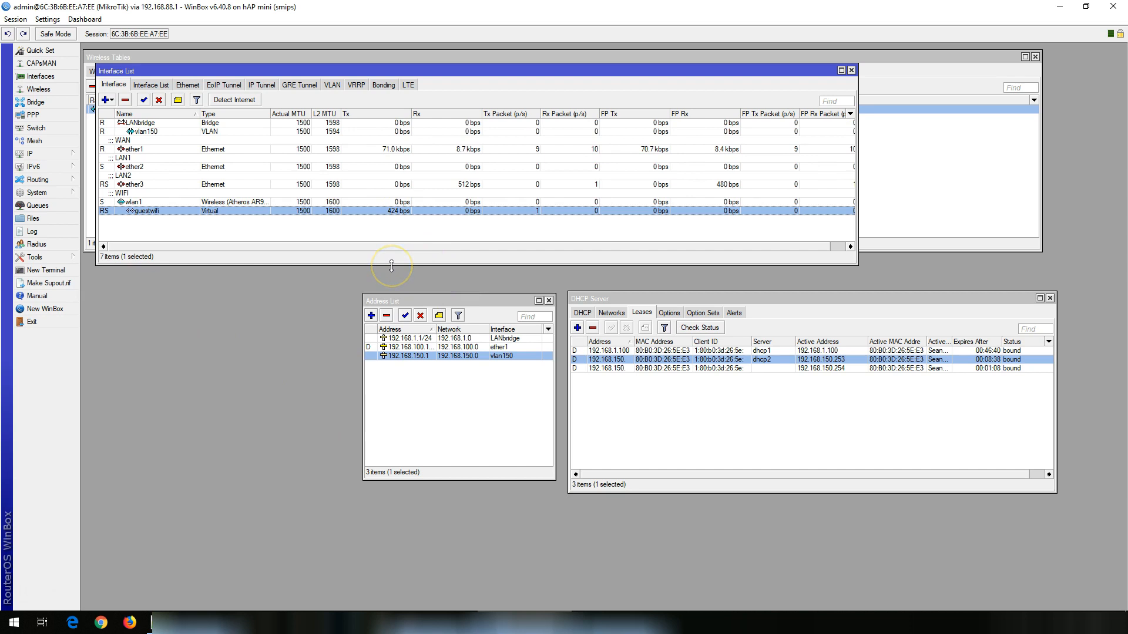
{"action": "left_click", "coordinate": [364, 259]}
{"action": "left_click", "coordinate": [280, 240]}
{"action": "left_click", "coordinate": [279, 241]}
{"action": "left_click", "coordinate": [736, 323]}
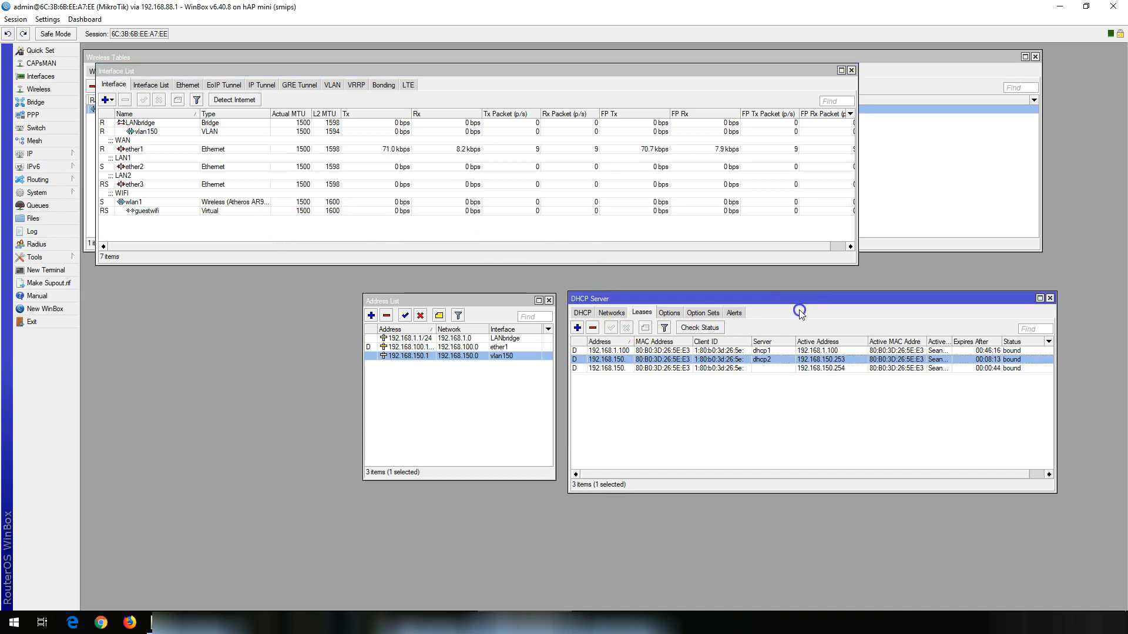
Disable Default Forward in the wireless settings of the guestwifi interface and save the change.
{"action": "double_click", "coordinate": [176, 211]}
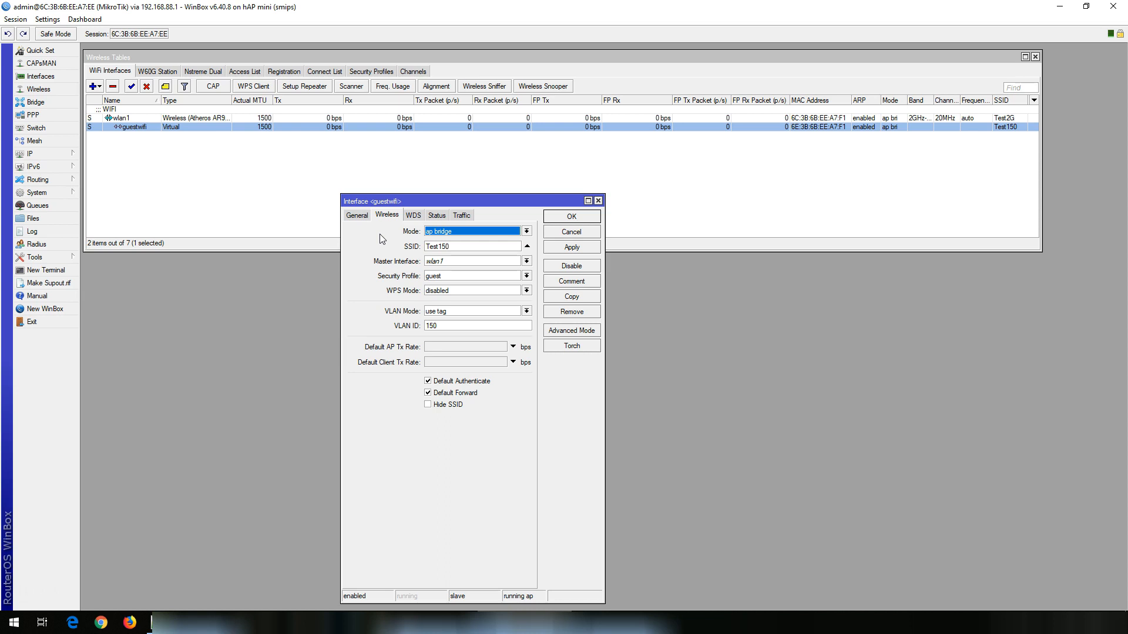
{"action": "left_click", "coordinate": [428, 392]}
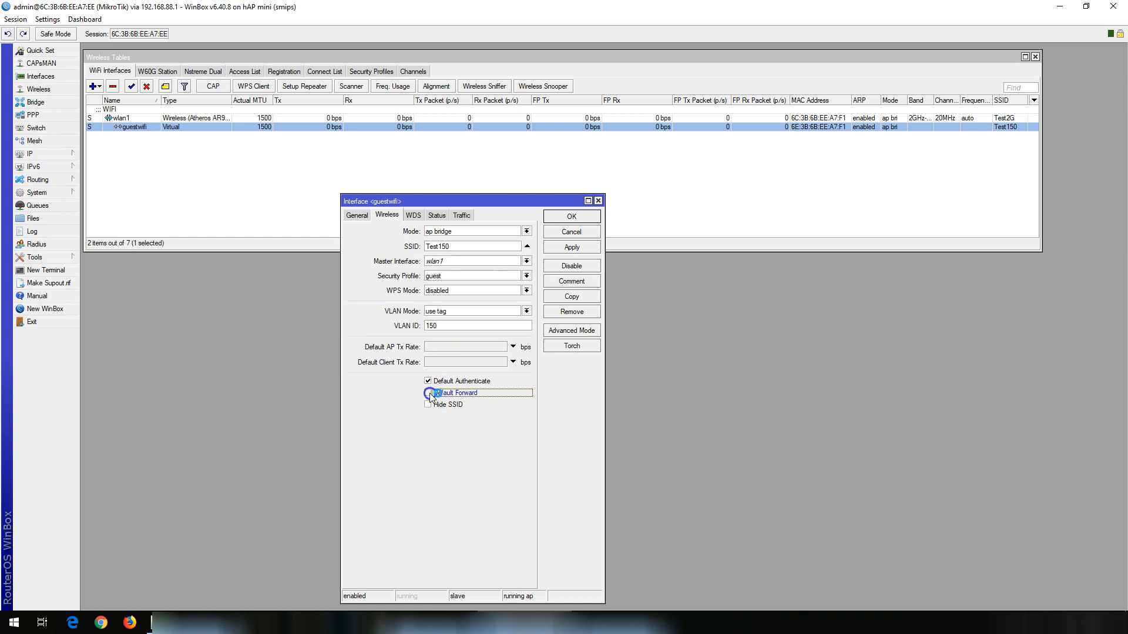
{"action": "left_click", "coordinate": [581, 248]}
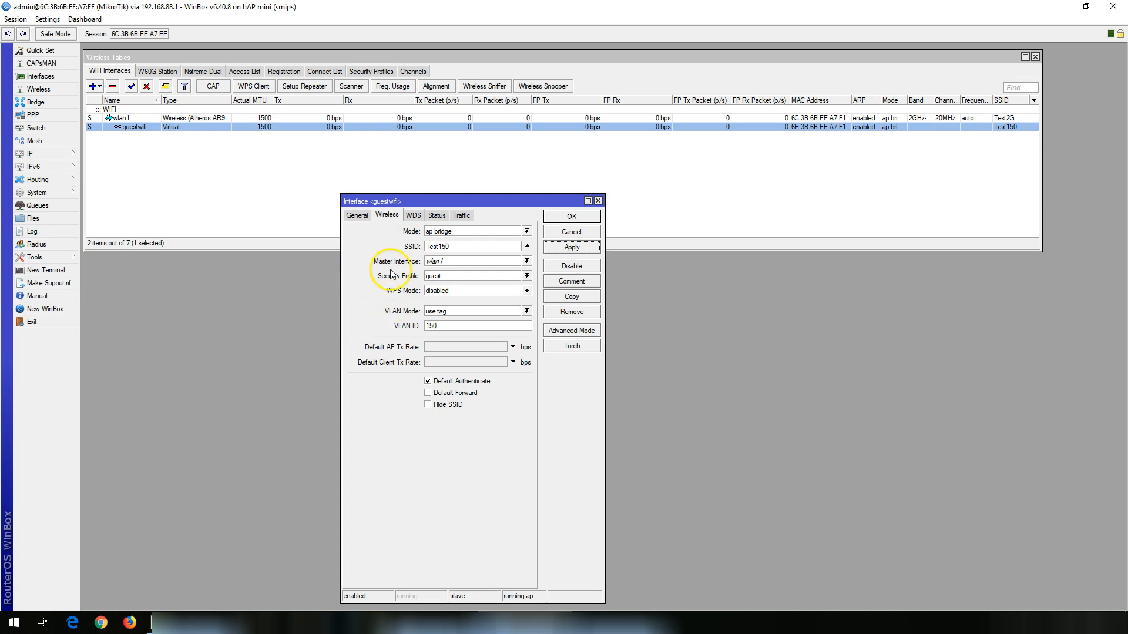
{"action": "left_click", "coordinate": [572, 217]}
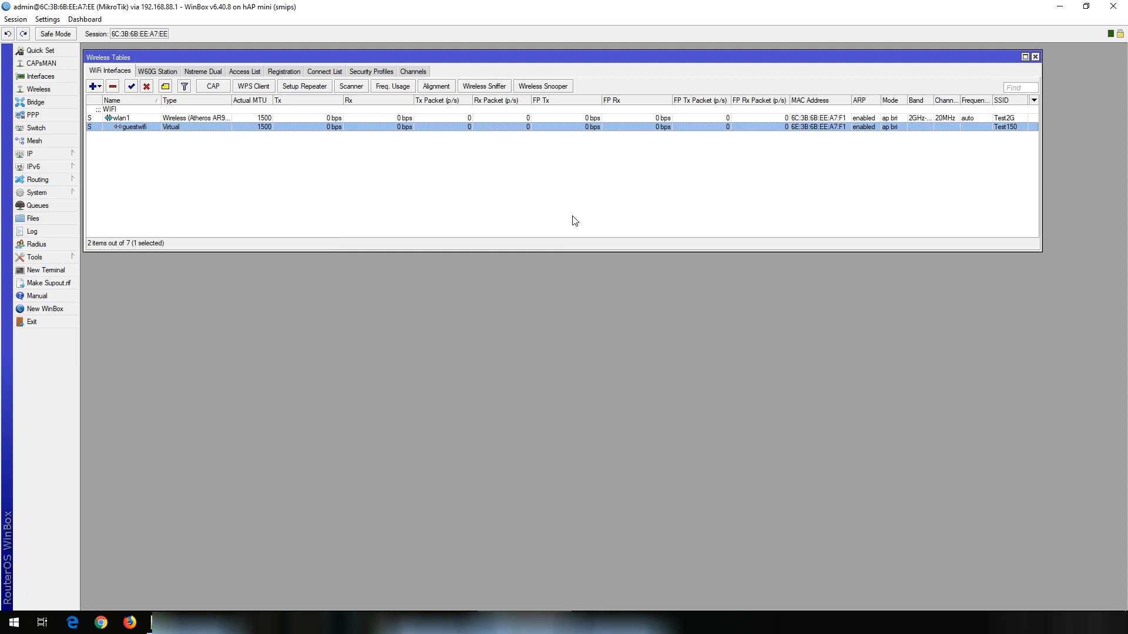
Show the firewall filter rules and the IP address list side by side, and check the vlan150 subnet.
{"action": "left_click", "coordinate": [47, 155]}
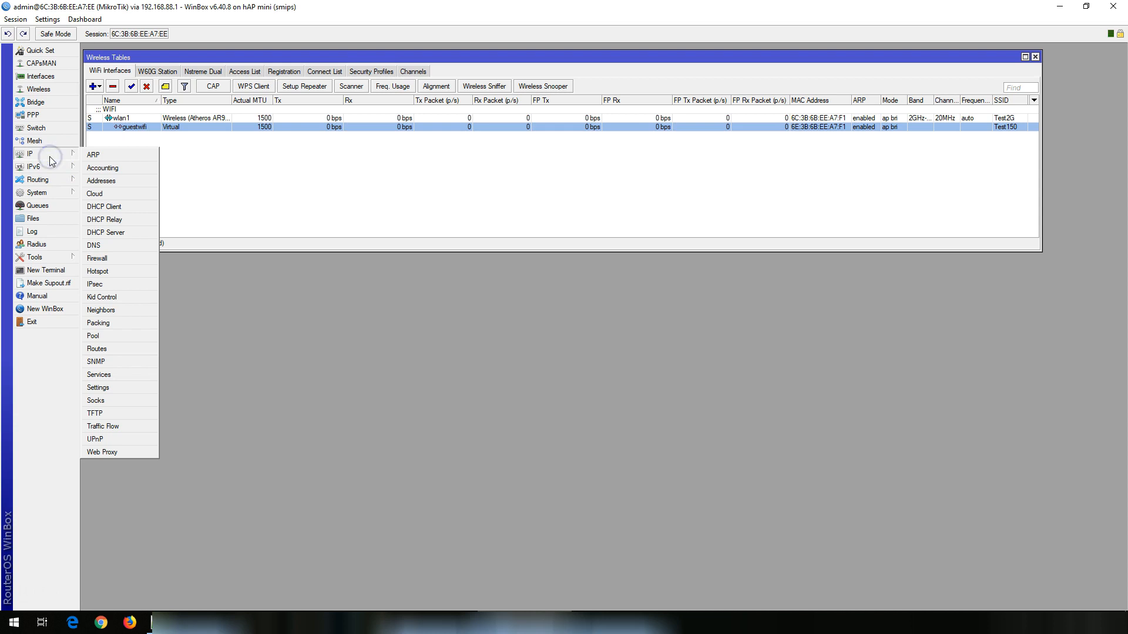
{"action": "left_click", "coordinate": [117, 258]}
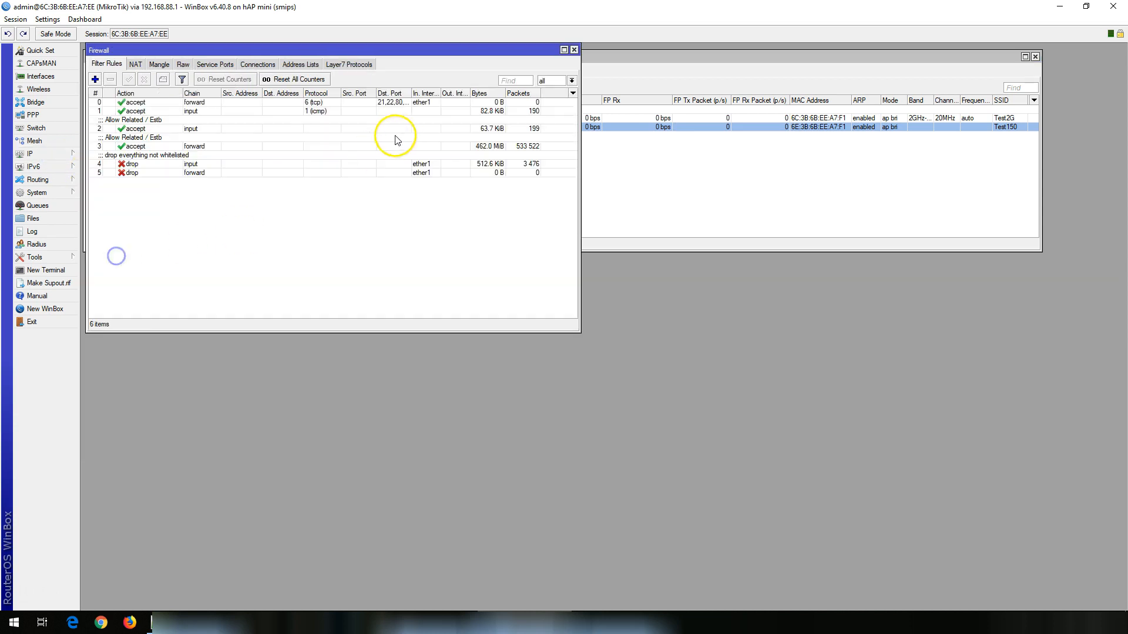
{"action": "left_click_drag", "start_coordinate": [258, 51], "coordinate": [483, 162]}
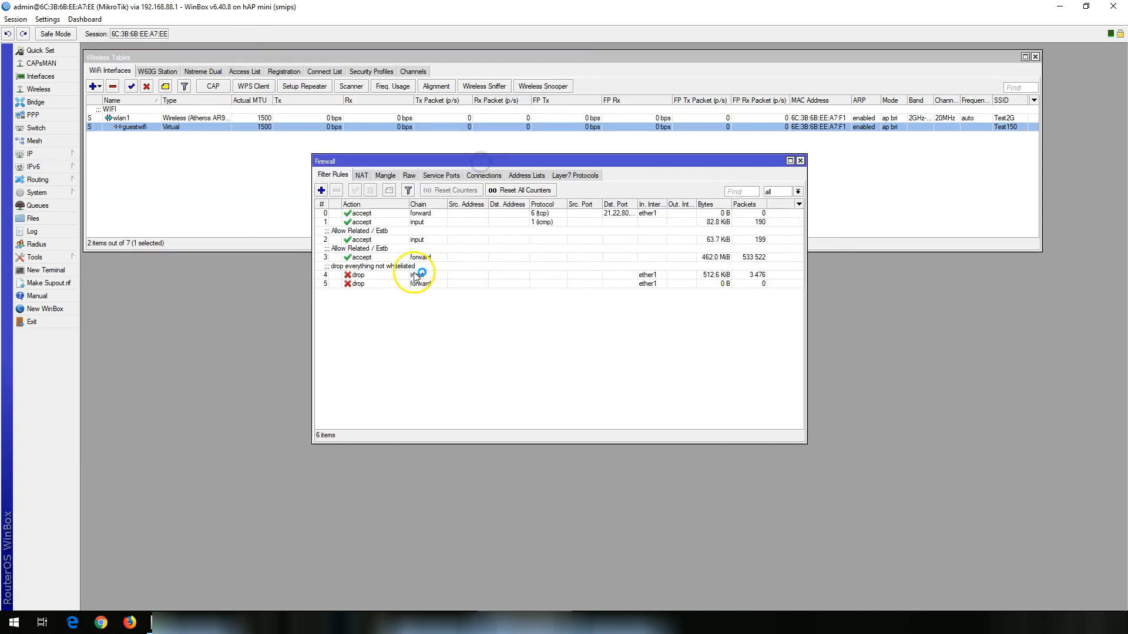
{"action": "left_click", "coordinate": [35, 154]}
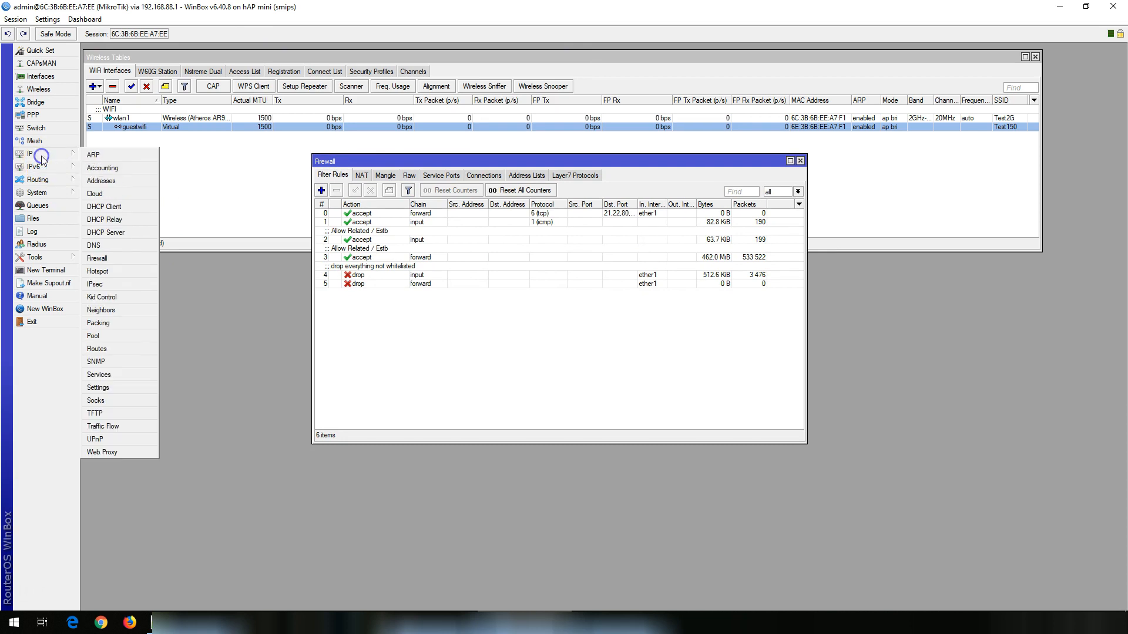
{"action": "left_click", "coordinate": [101, 181]}
{"action": "left_click_drag", "start_coordinate": [478, 295], "coordinate": [864, 287]}
{"action": "left_click", "coordinate": [790, 338]}
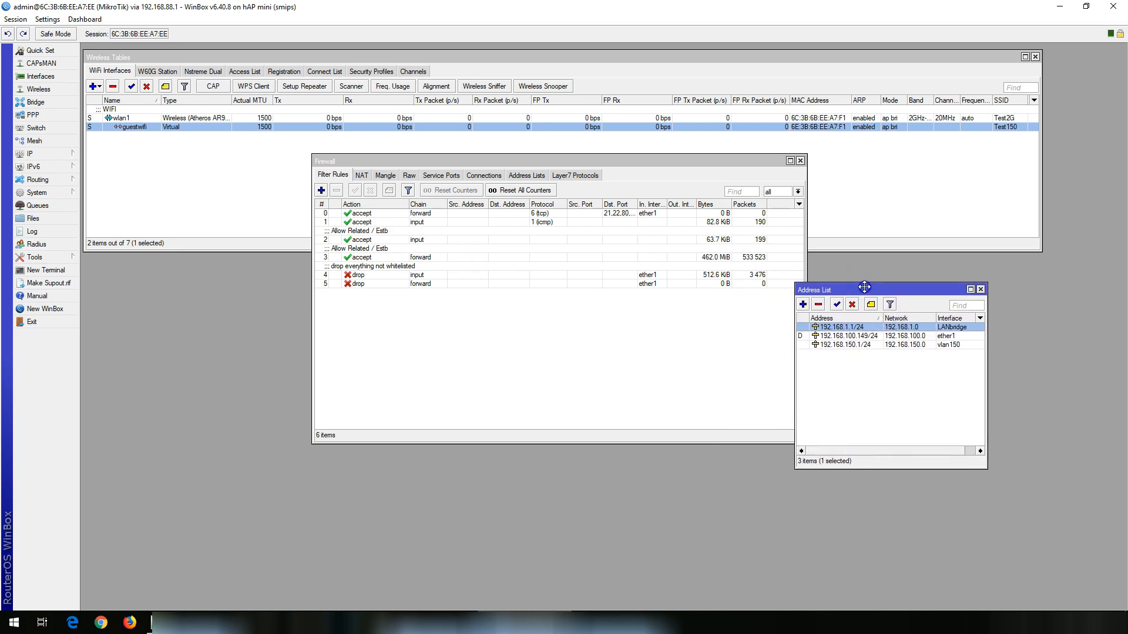
{"action": "left_click", "coordinate": [847, 345]}
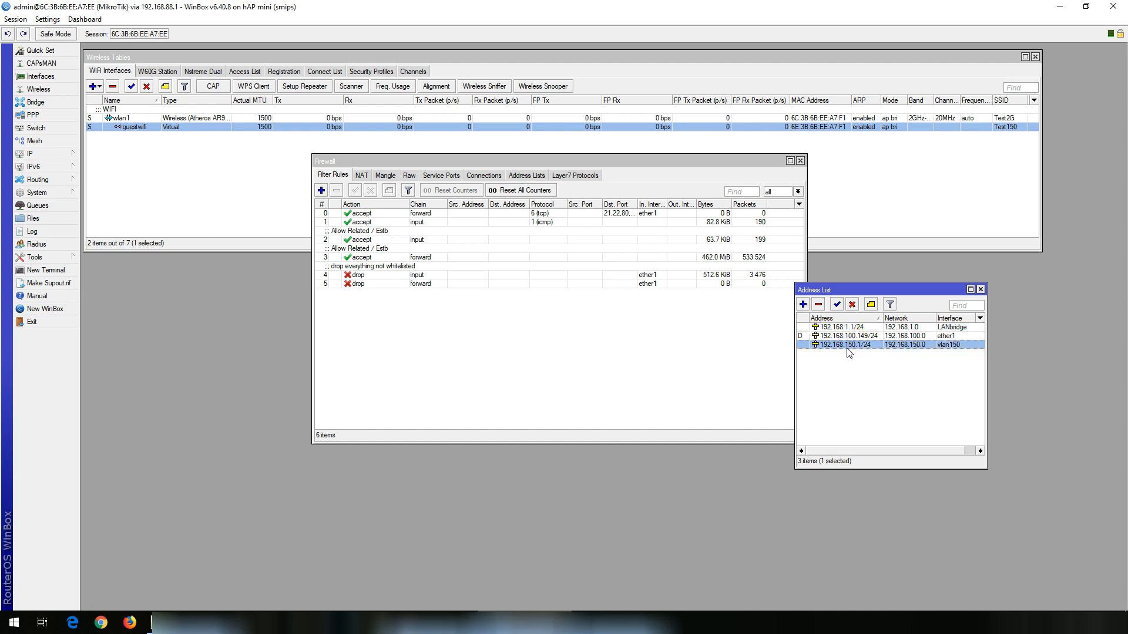
Start a new forward-chain firewall filter rule with source address 192.168.150.0/24 and destination address 192.168.1.0/24.
{"action": "left_click", "coordinate": [321, 190]}
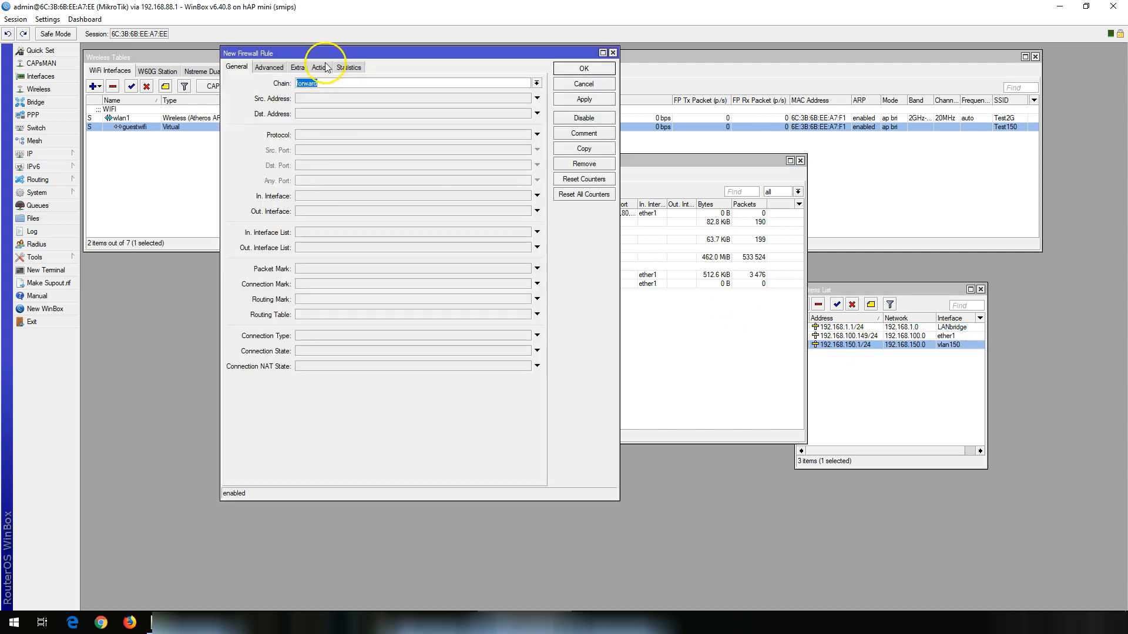
{"action": "left_click_drag", "start_coordinate": [319, 53], "coordinate": [257, 138]}
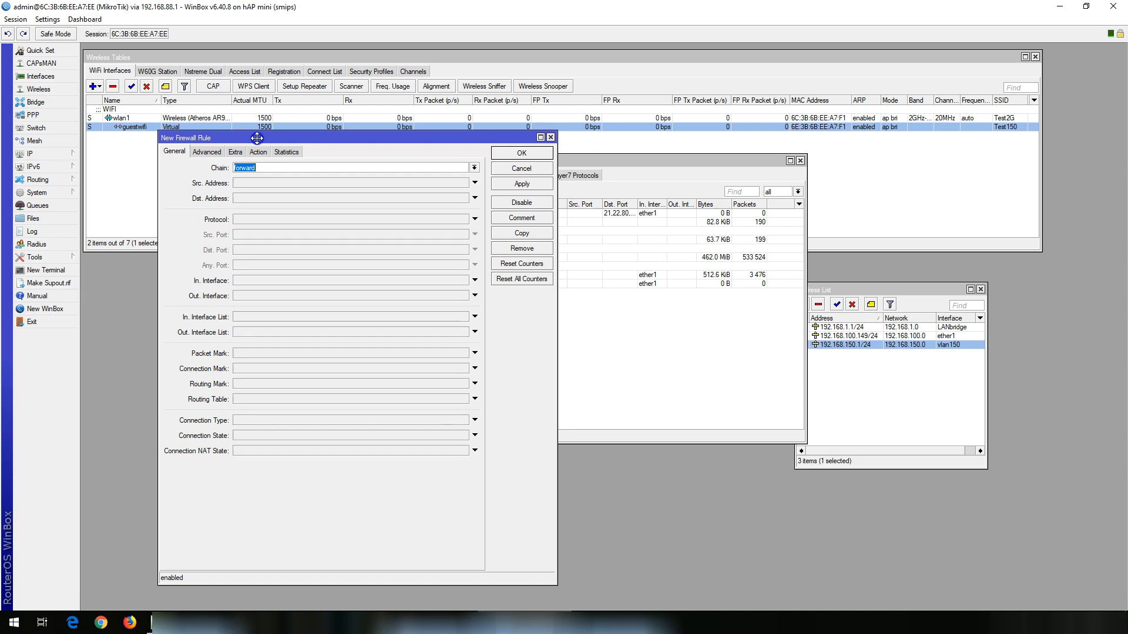
{"action": "left_click", "coordinate": [284, 183]}
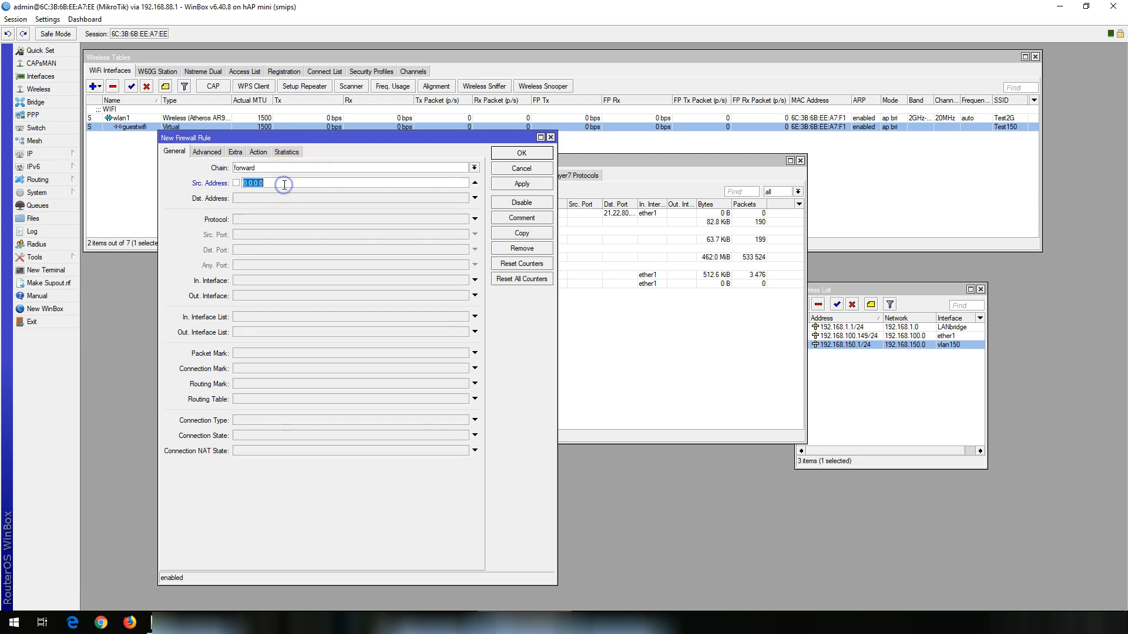
{"action": "type", "text": "192.168.150"}
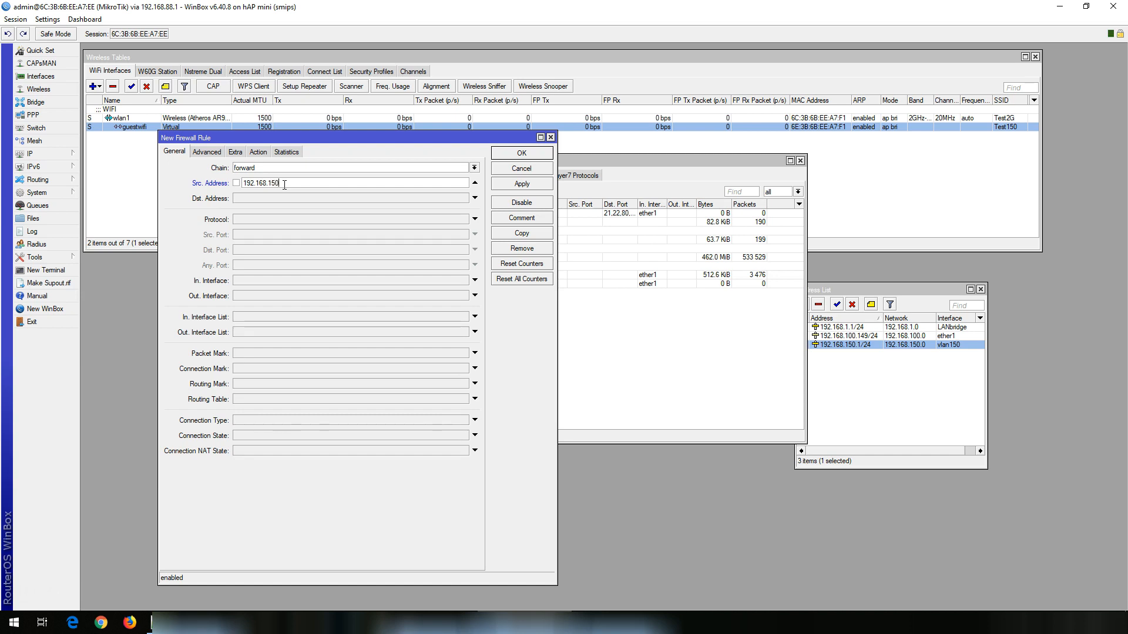
{"action": "left_click", "coordinate": [326, 186]}
{"action": "type", "text": ".0/241"}
{"action": "left_click", "coordinate": [322, 195]}
{"action": "type", "text": "19"}
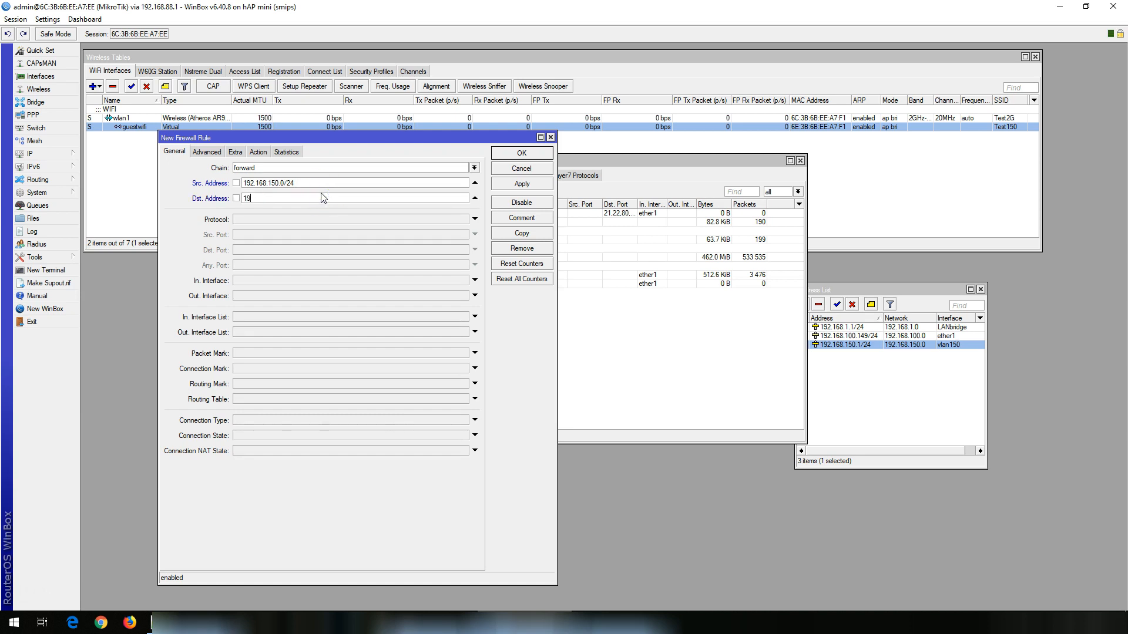
{"action": "type", "text": "2.168.1.0/24"}
Set the new rule's action to drop, apply it, review its source and destination addresses, and save the rule.
{"action": "left_click", "coordinate": [258, 152]}
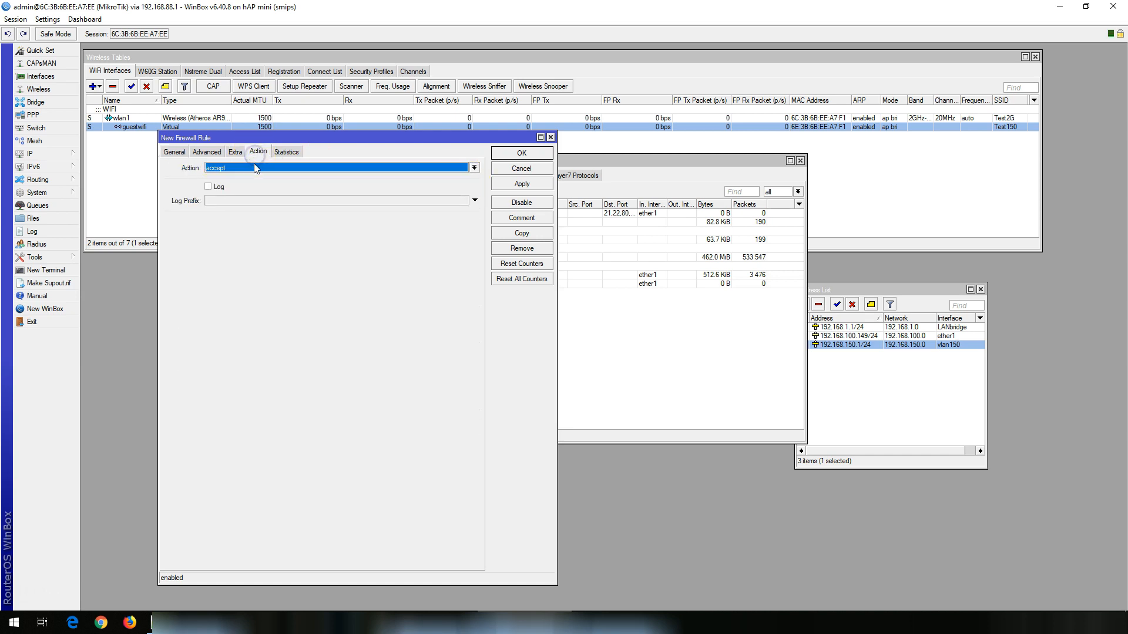
{"action": "left_click", "coordinate": [256, 168]}
{"action": "left_click", "coordinate": [261, 201]}
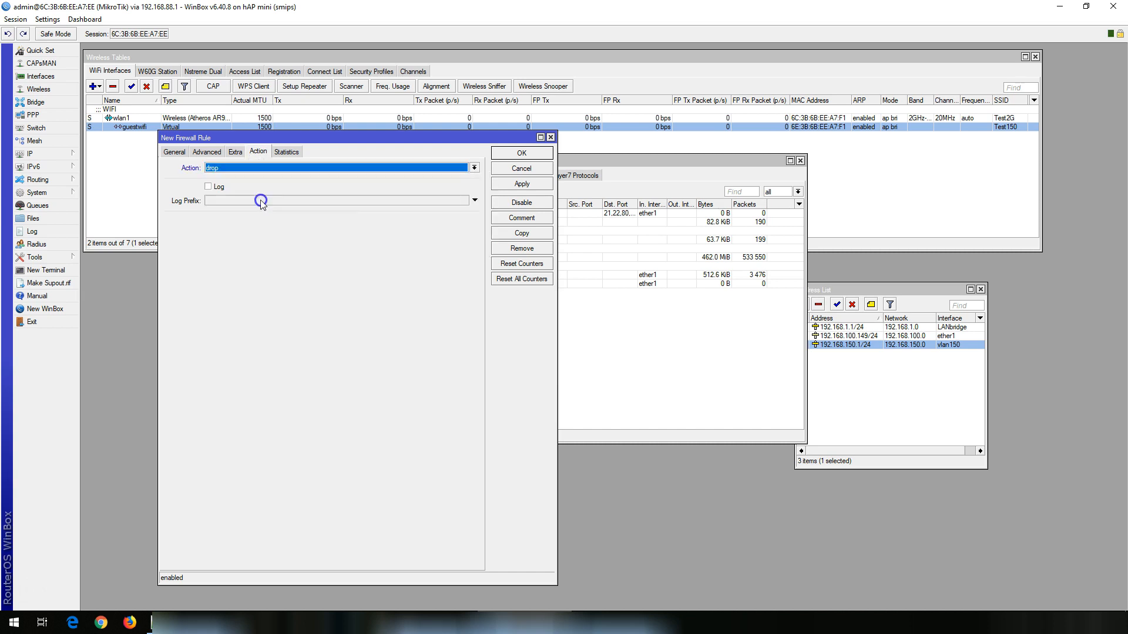
{"action": "left_click", "coordinate": [523, 183]}
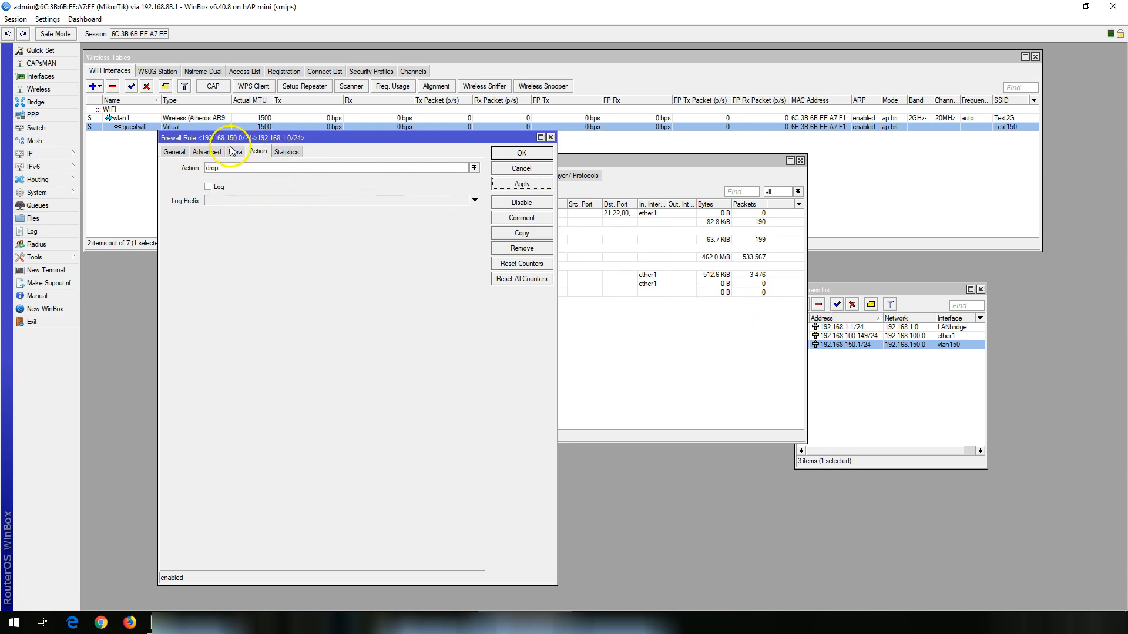
{"action": "left_click", "coordinate": [181, 152]}
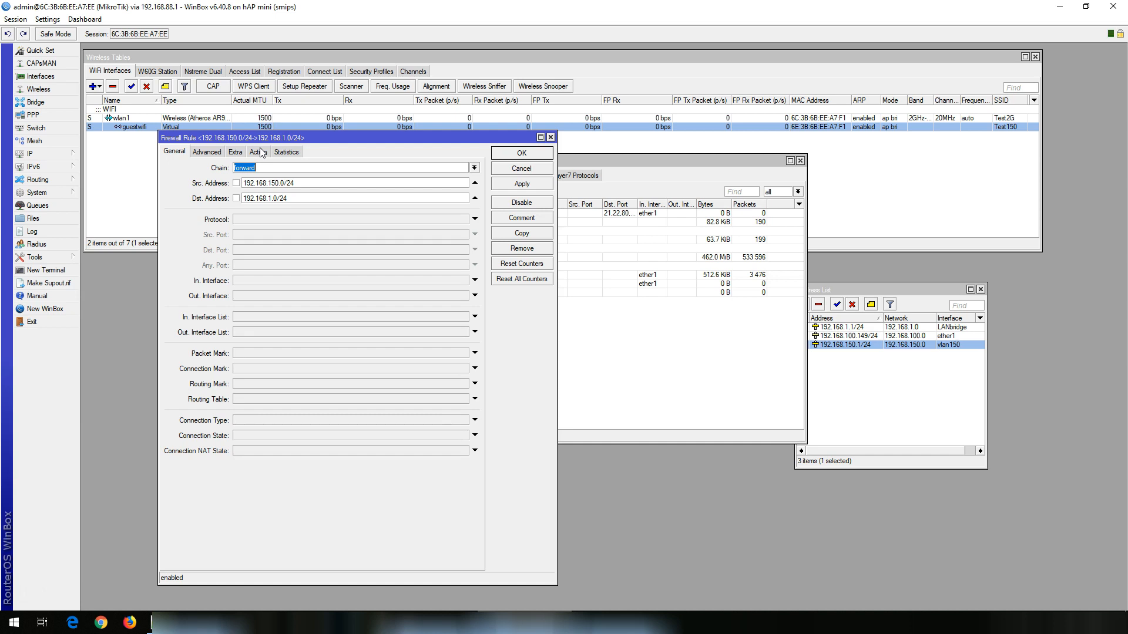
{"action": "left_click", "coordinate": [514, 154]}
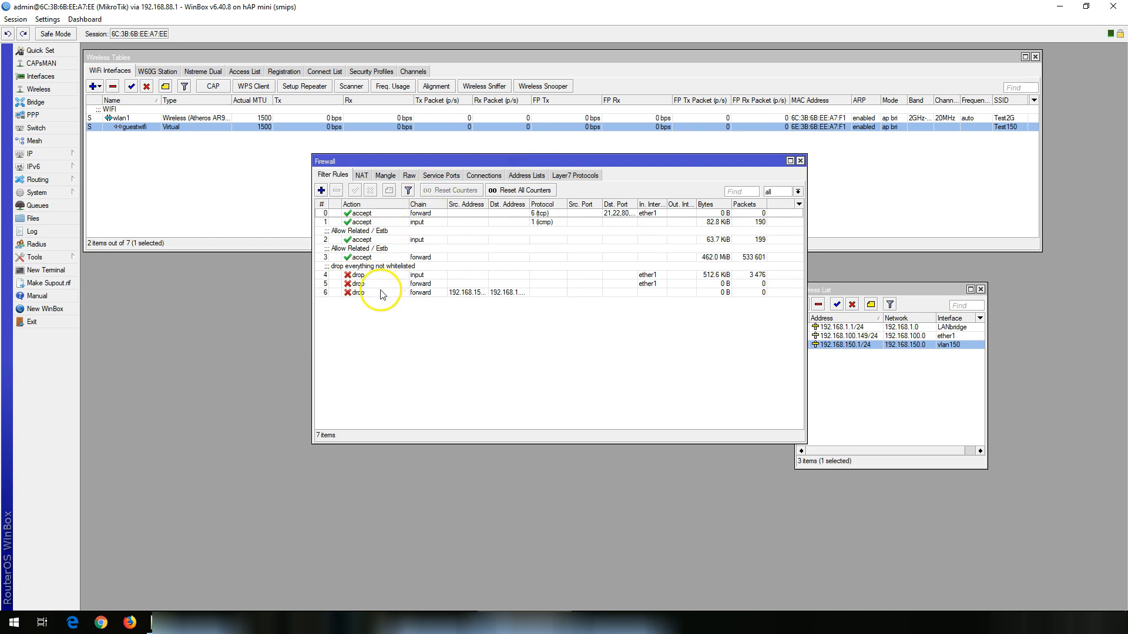
Move the new guest-to-LAN drop rule above the ether1 forward drop rule.
{"action": "left_click", "coordinate": [381, 293]}
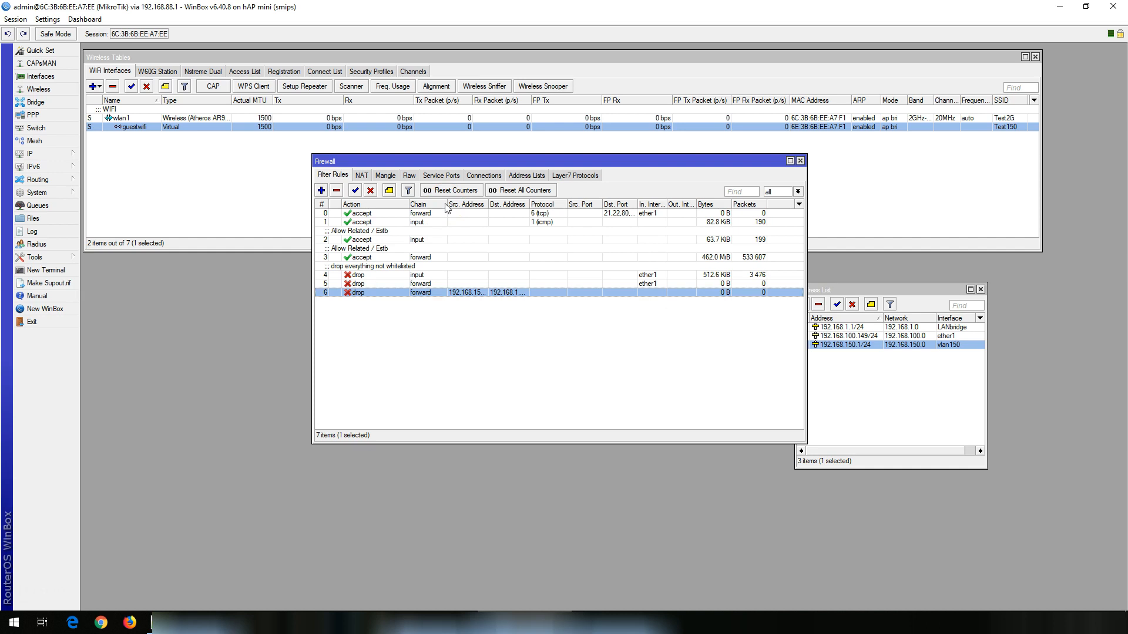
{"action": "left_click_drag", "start_coordinate": [373, 295], "coordinate": [381, 284]}
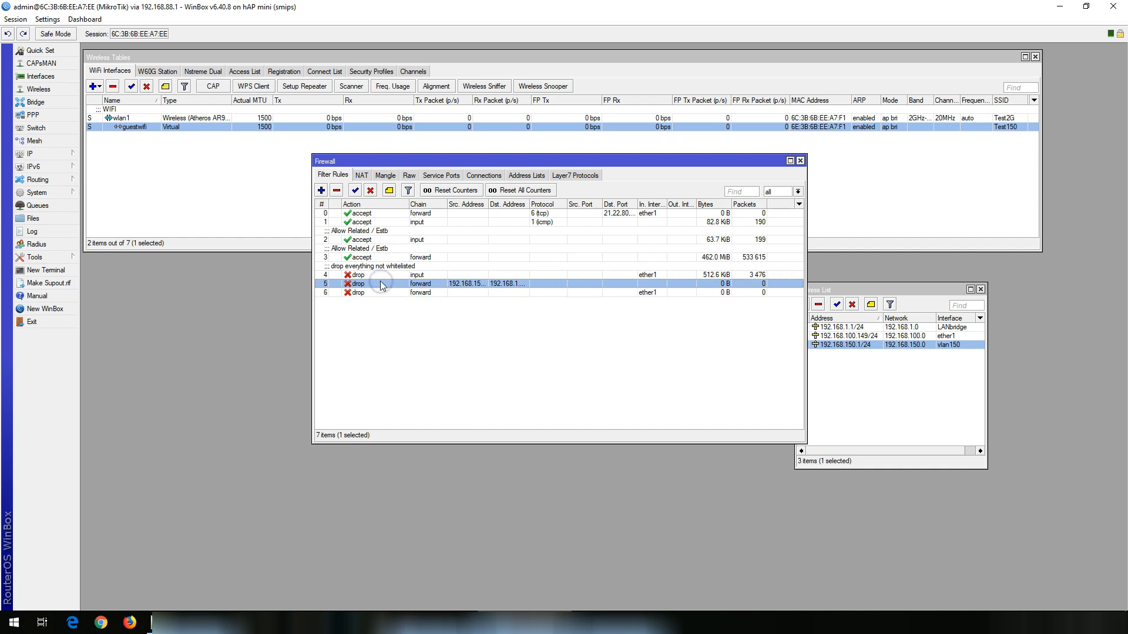
Filter the firewall rules to the forward chain and widen the columns to read the drop rule's full source and destination addresses.
{"action": "left_click_drag", "start_coordinate": [449, 203], "coordinate": [491, 203]}
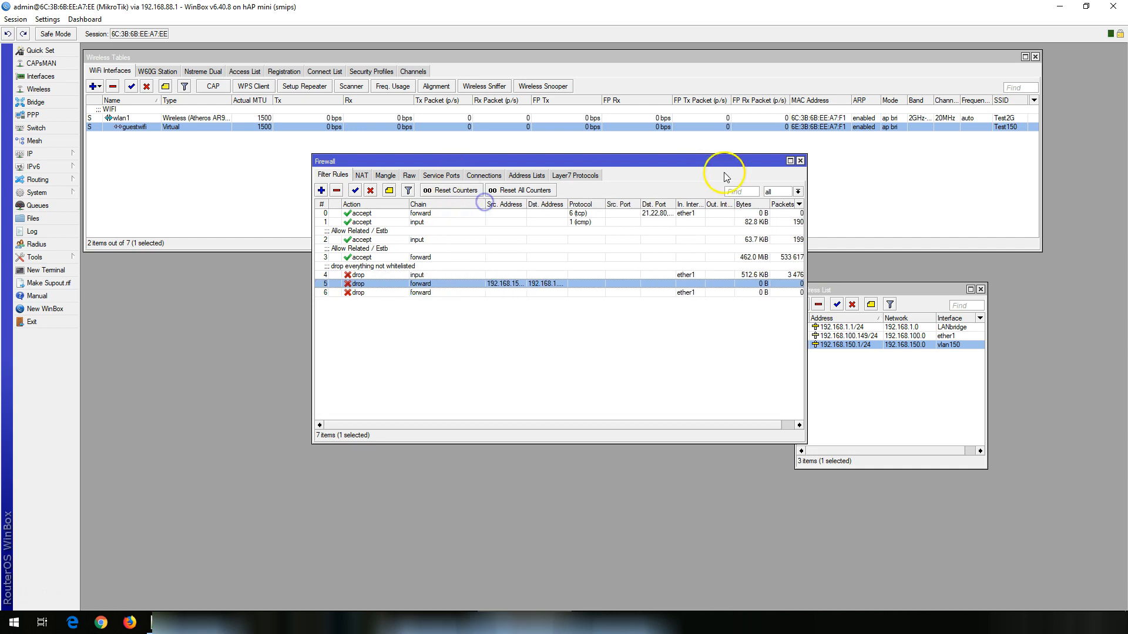
{"action": "left_click", "coordinate": [797, 192]}
{"action": "left_click", "coordinate": [775, 216]}
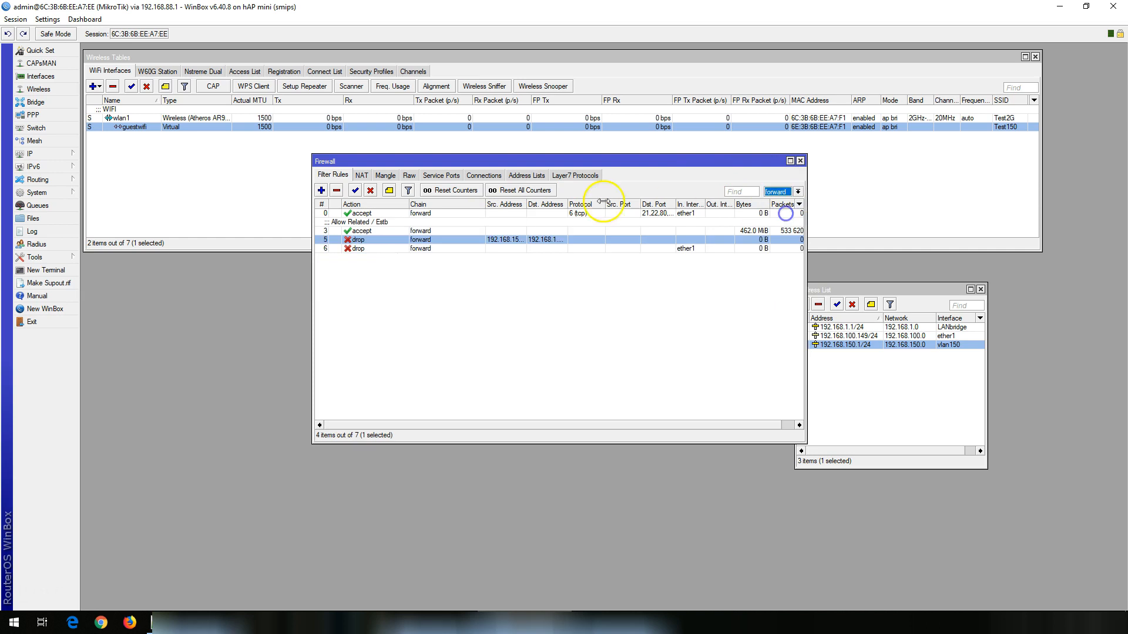
{"action": "left_click_drag", "start_coordinate": [525, 205], "coordinate": [613, 201]}
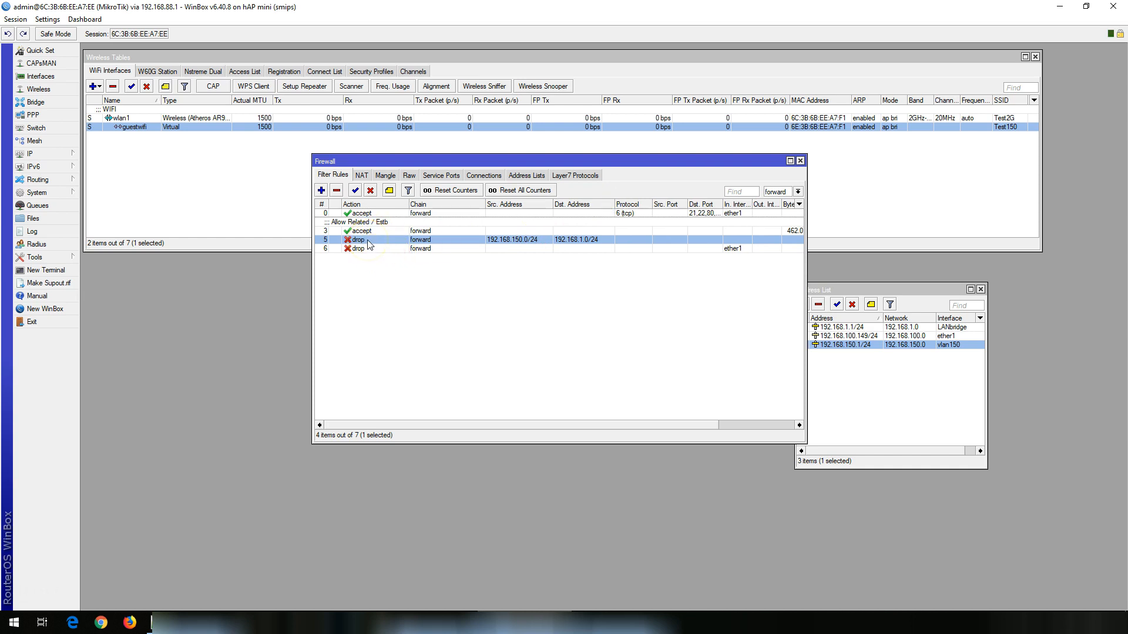
{"action": "left_click_drag", "start_coordinate": [461, 161], "coordinate": [400, 172]}
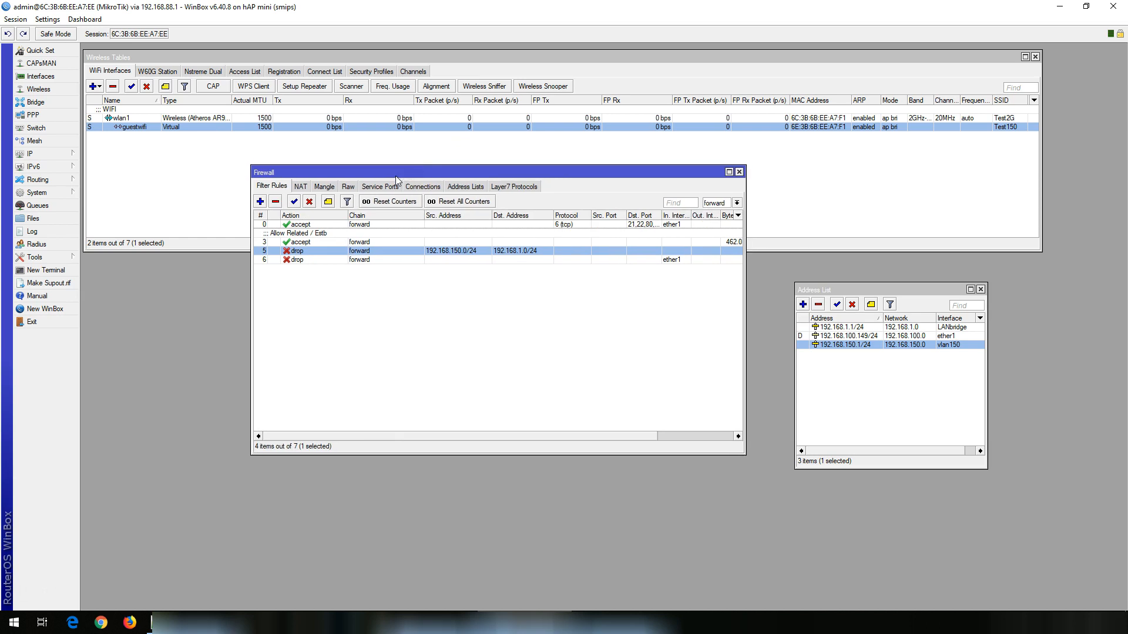